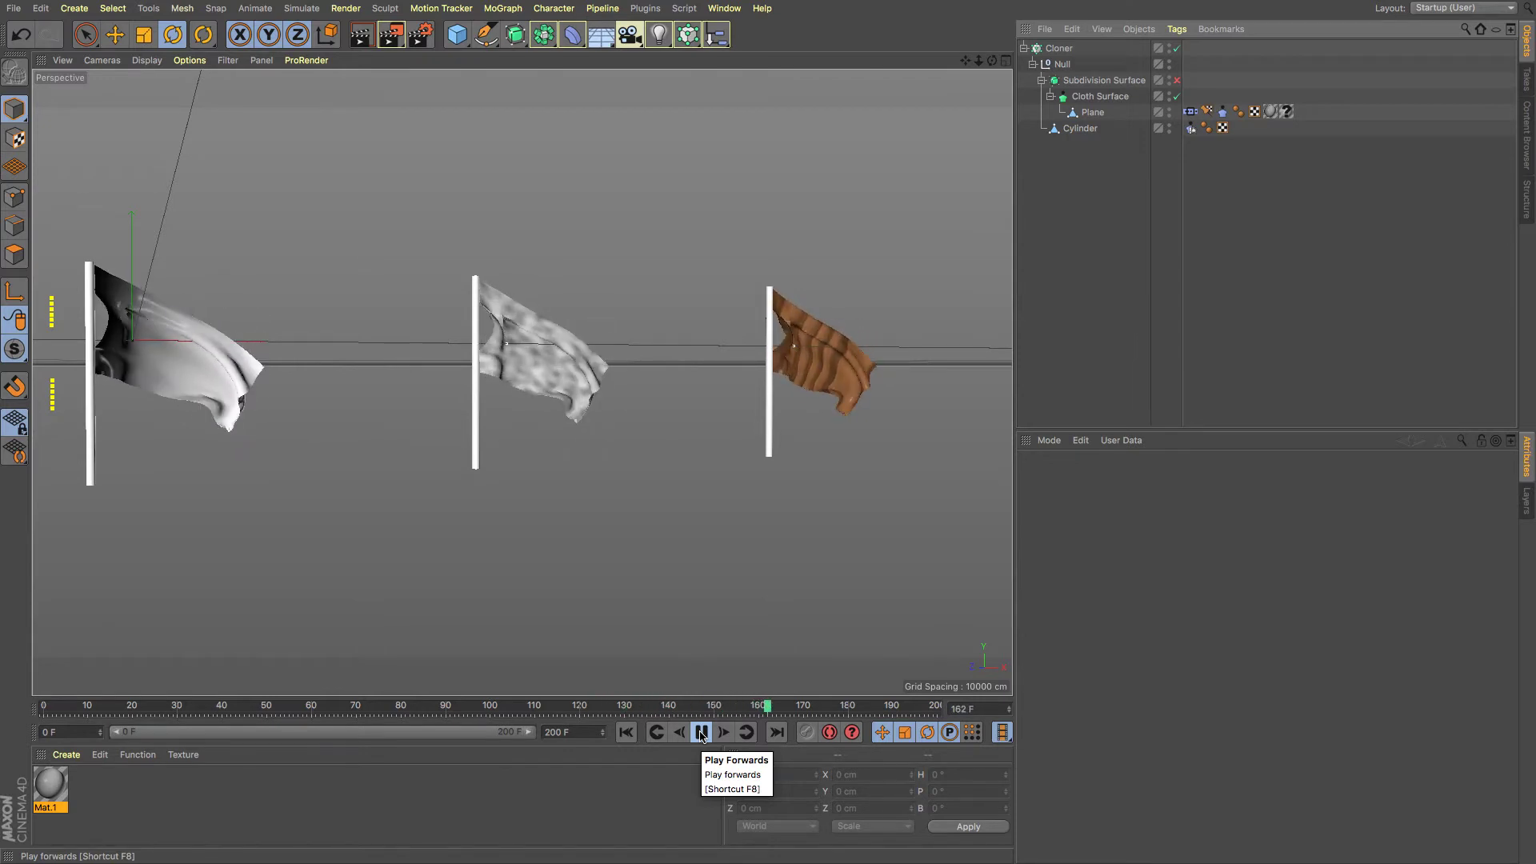
- Stop the three-flag preview playback and bring up the Window menu's list of open scenes
click(701, 732)
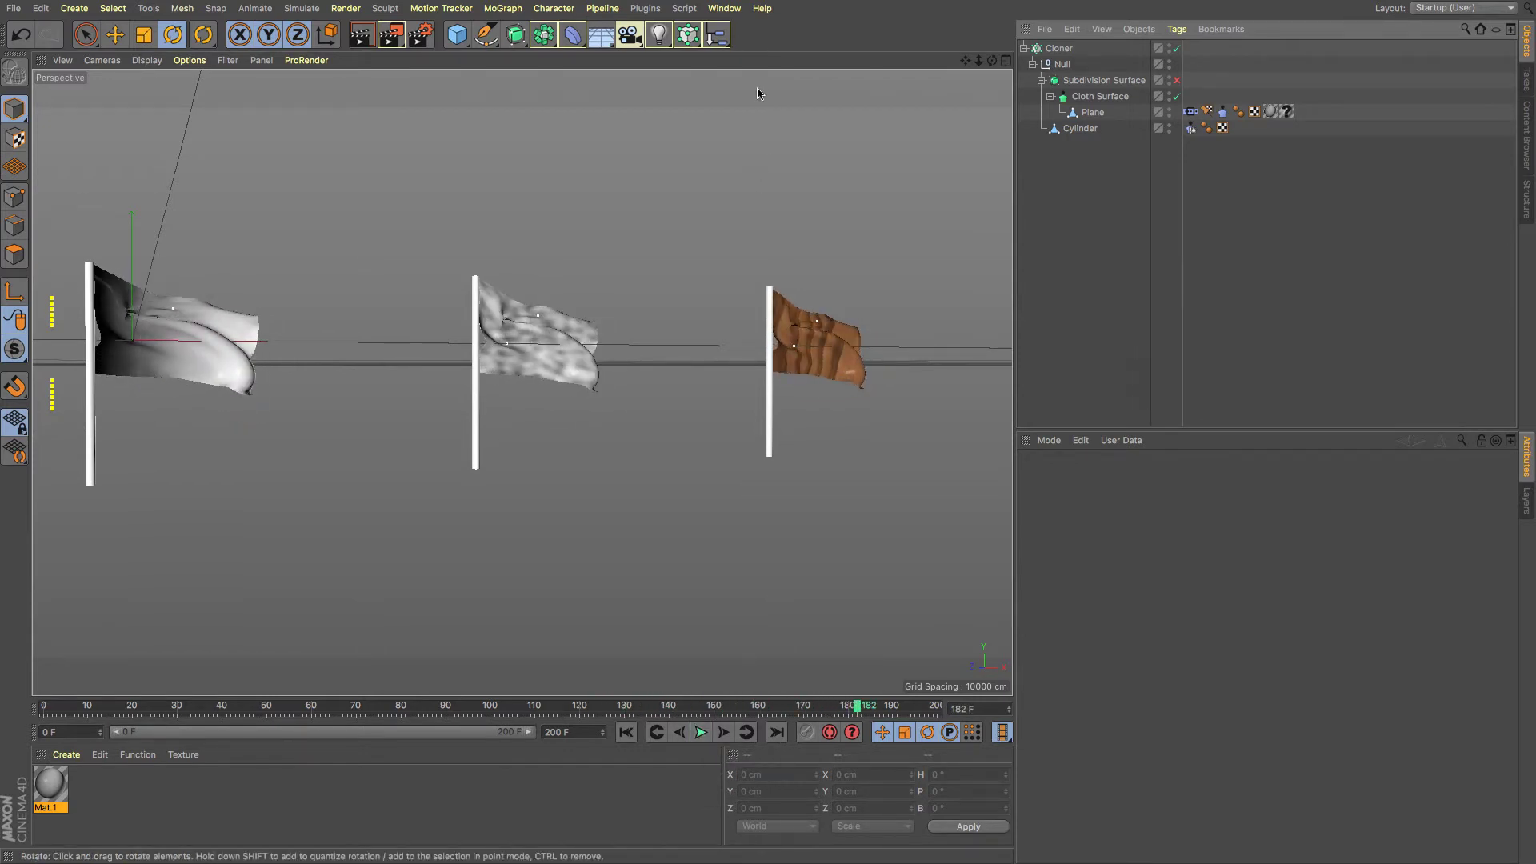
click(724, 9)
- Switch to the single white-flag scene, rewind to frame 0, and select Subdivision Surface, Plane and Cylinder
click(737, 405)
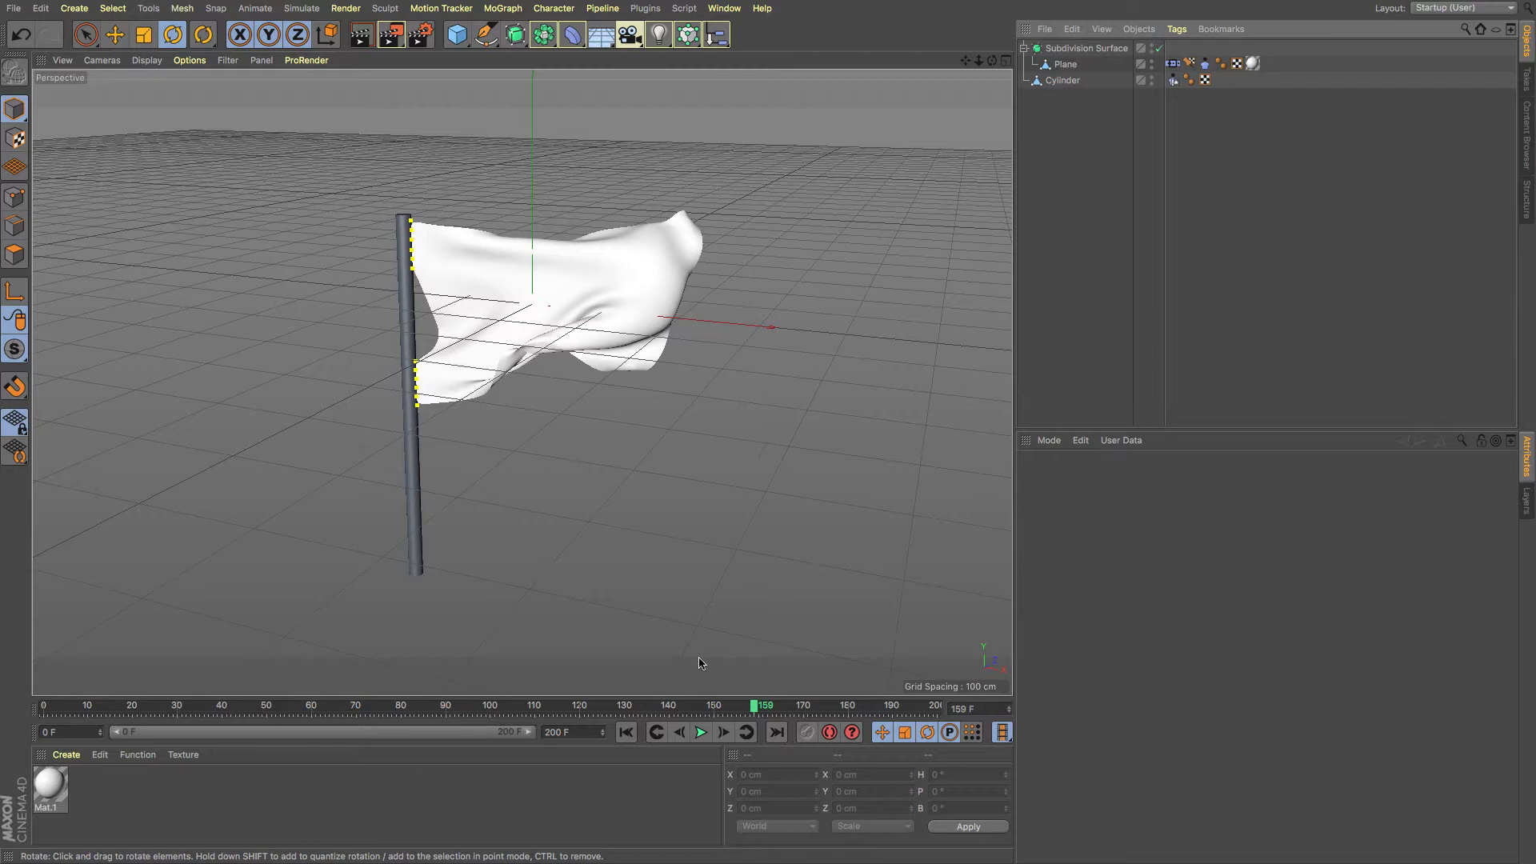
click(626, 733)
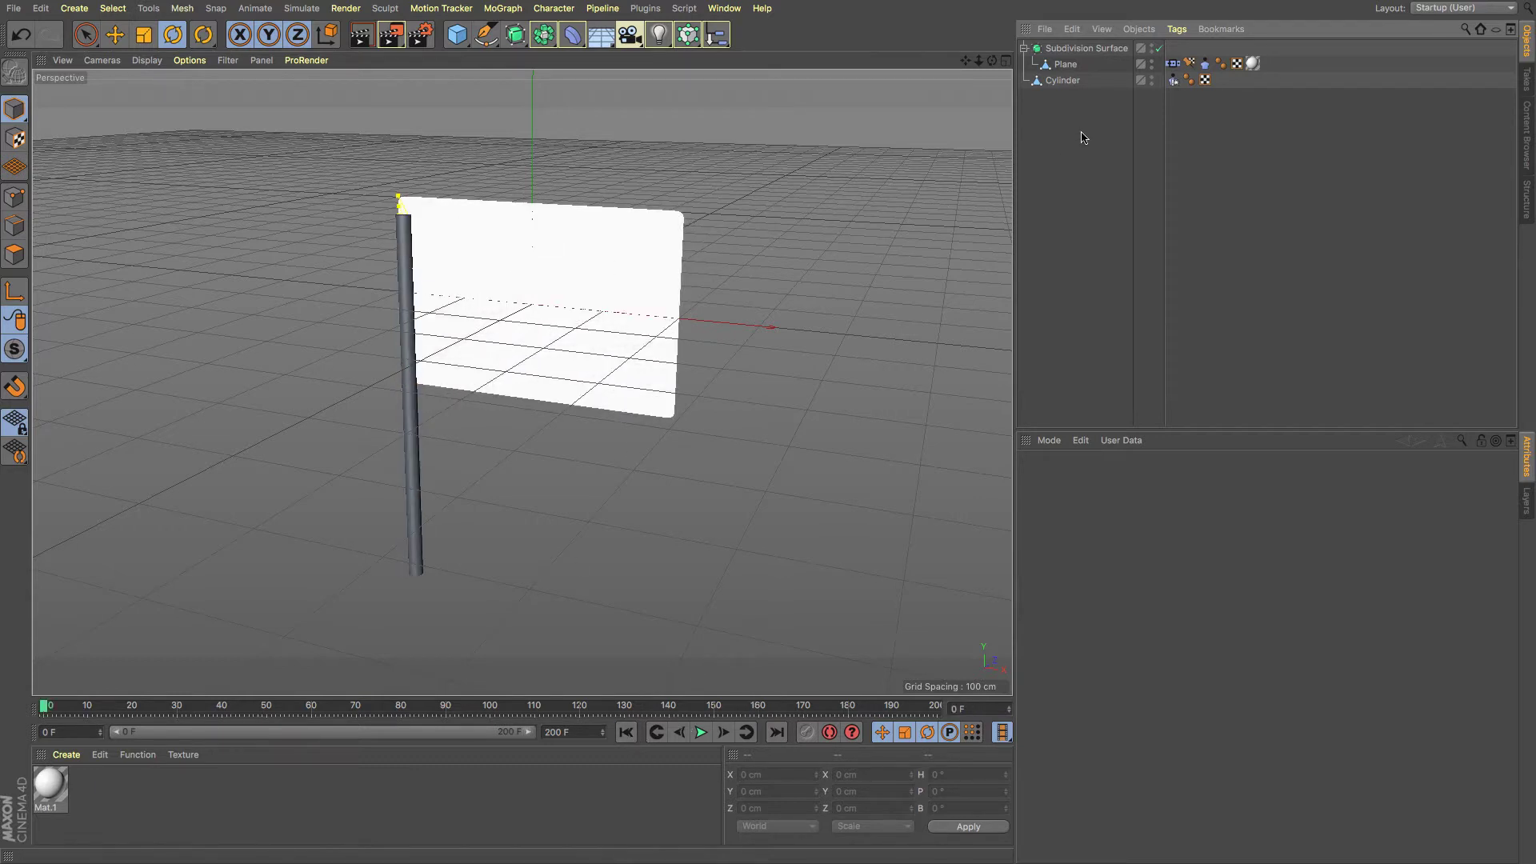
drag(1097, 133, 1040, 50)
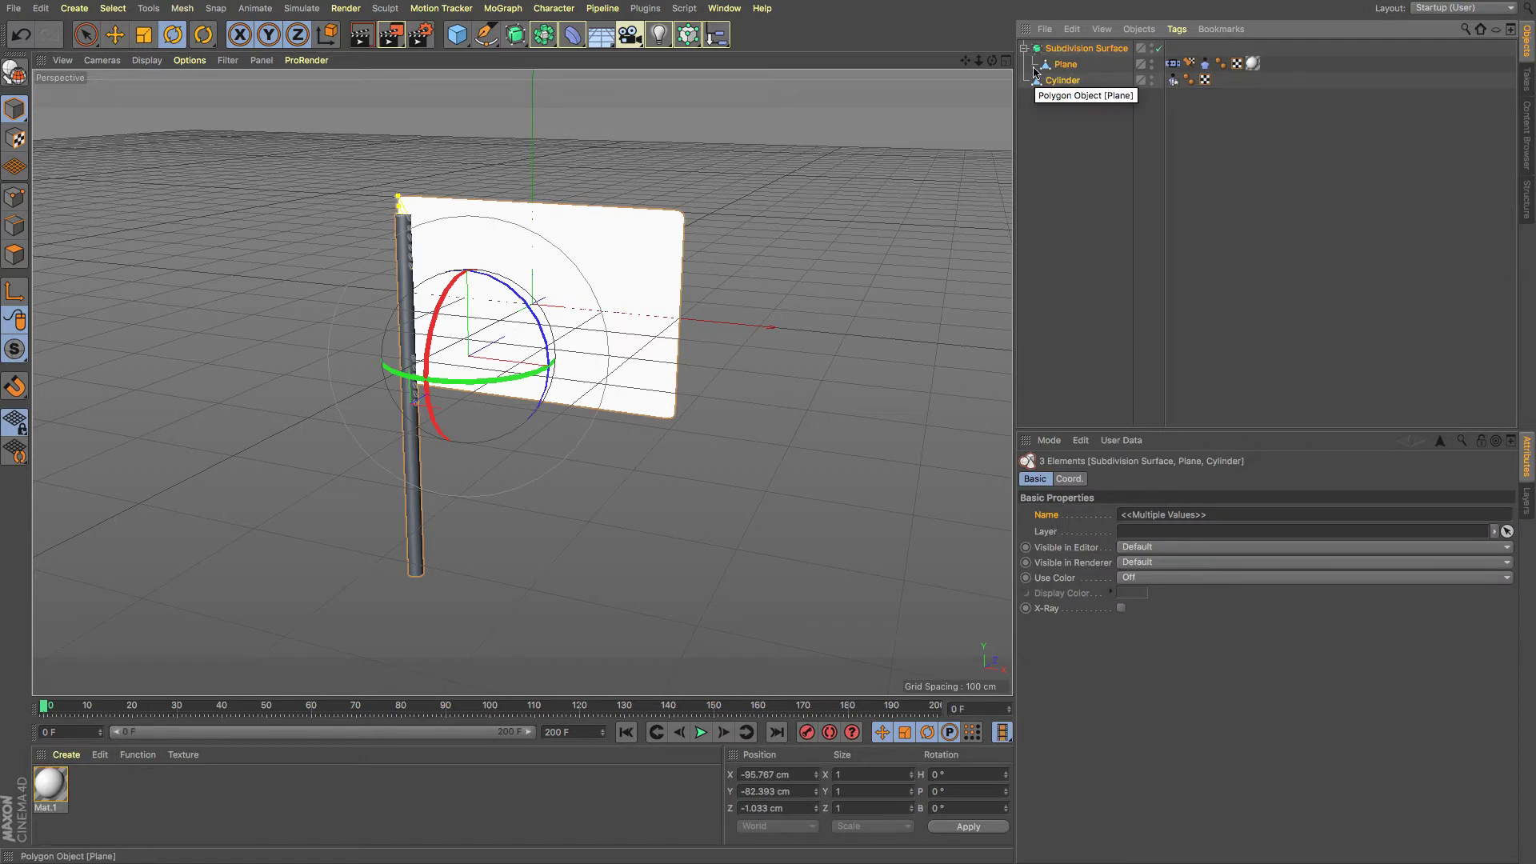
- Group the flag objects under a Null with Alt+G and wrap the group in a MoGraph Cloner
key(alt+g)
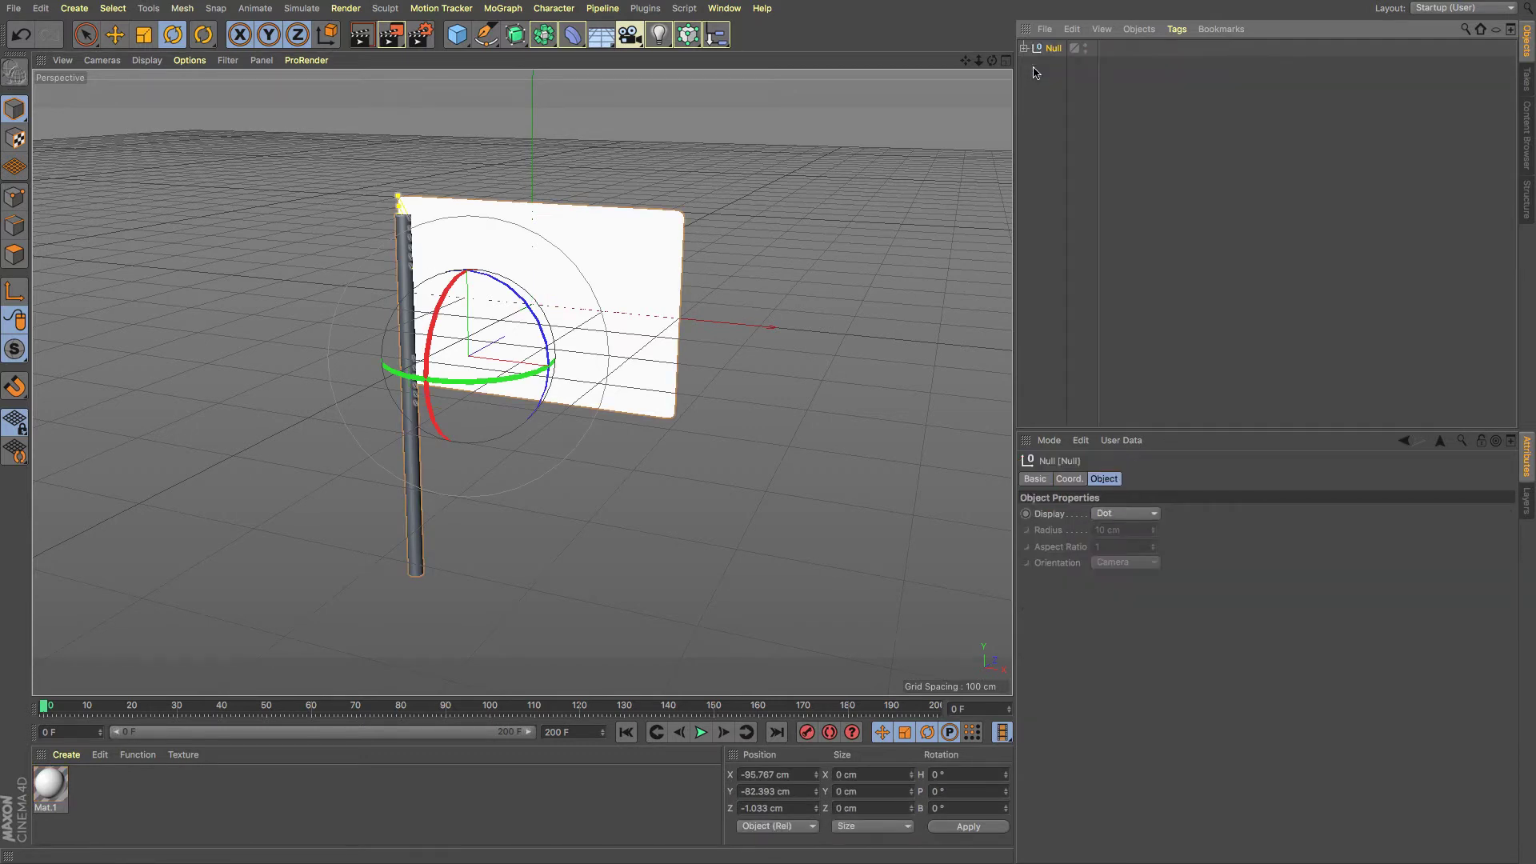
click(516, 9)
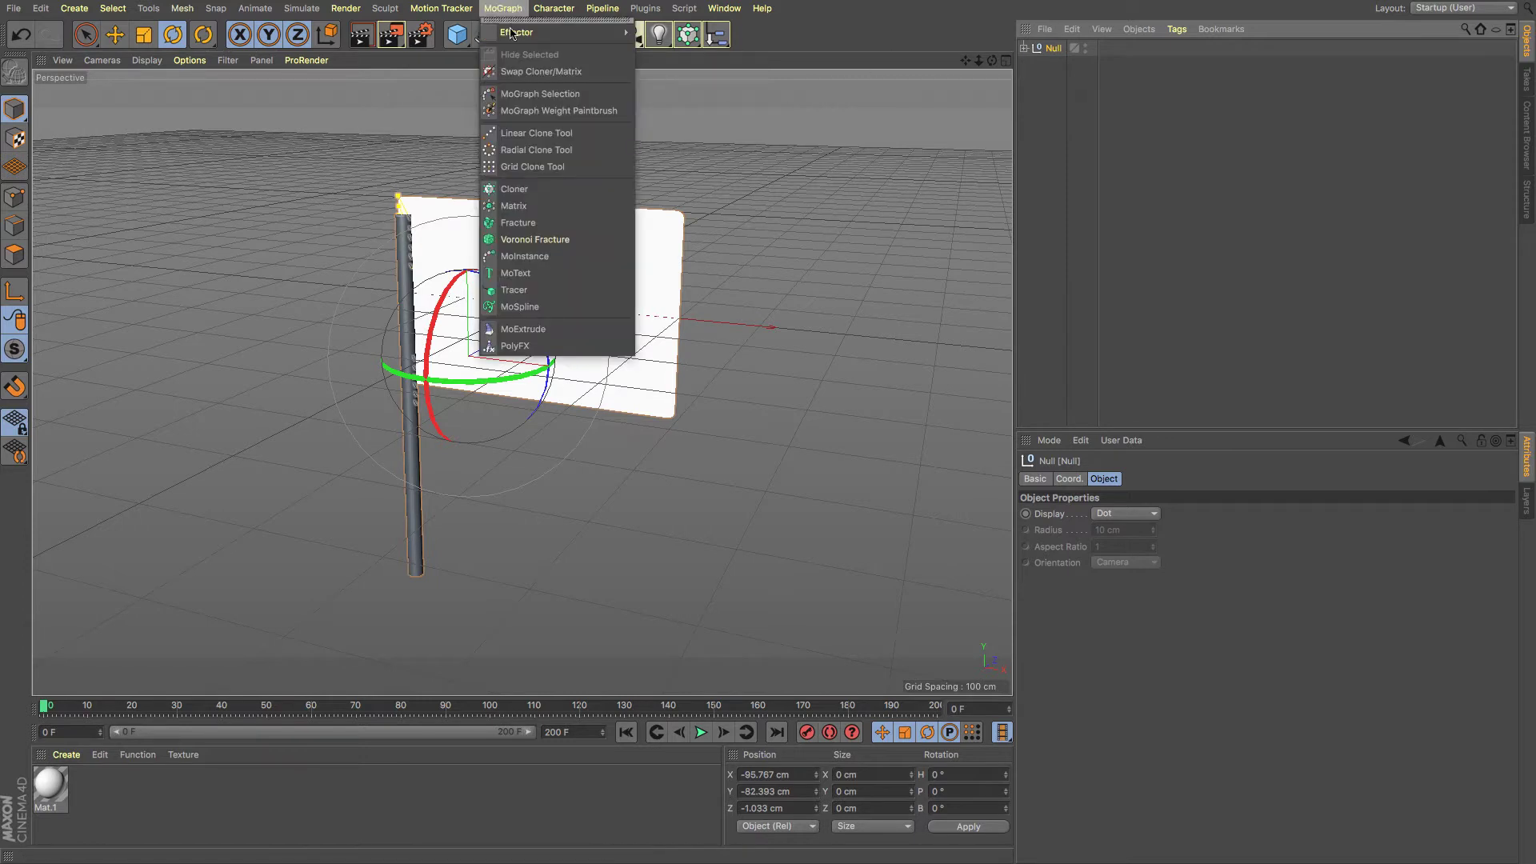
alt+click(522, 191)
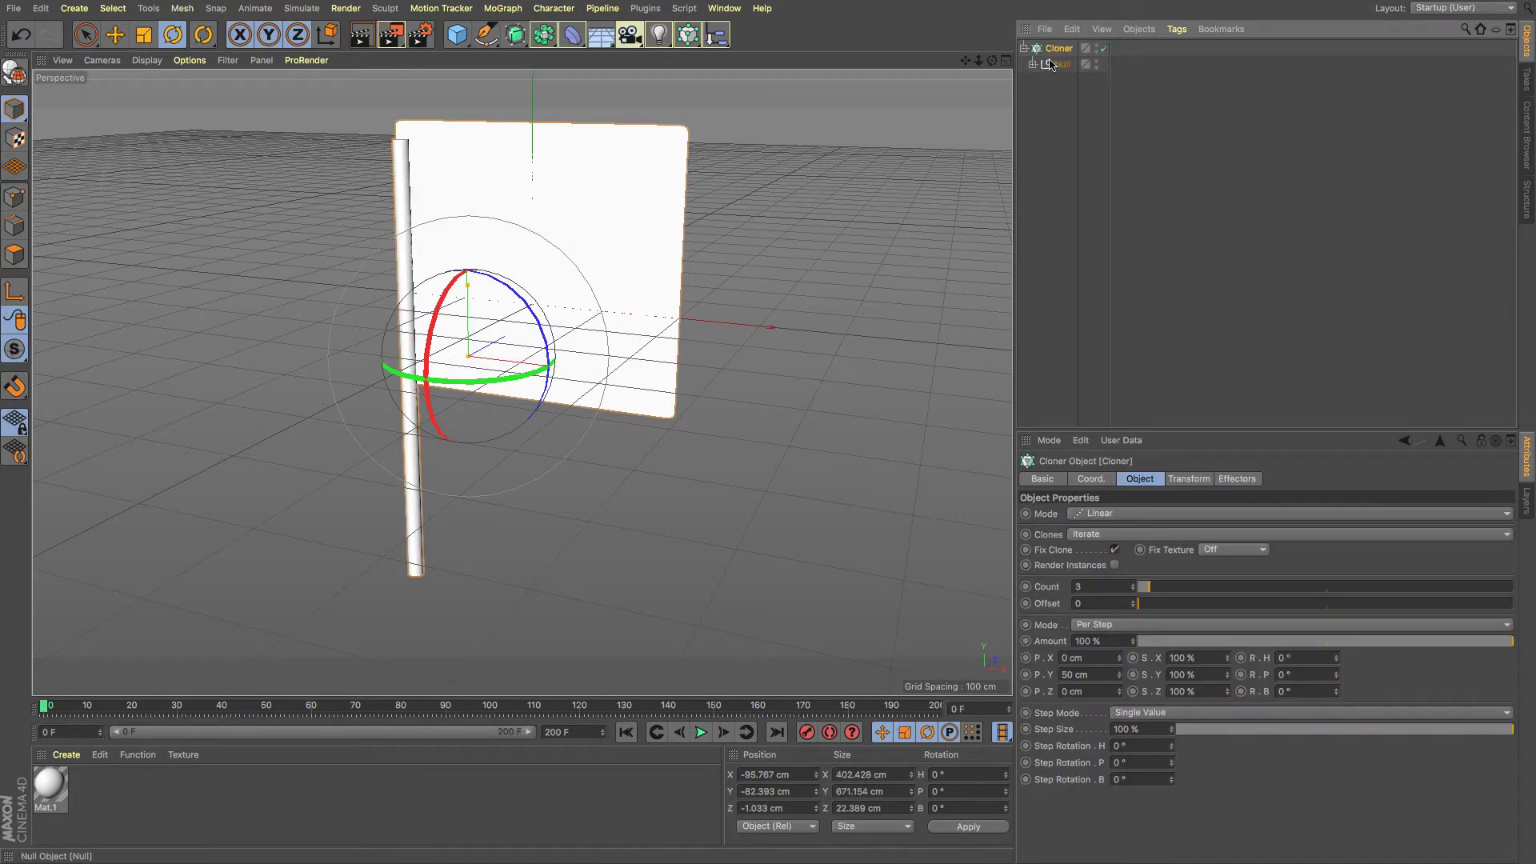
- Set the Cloner offset to P.Y 0 cm and P.X 456 cm, then play the cloth simulation
click(1092, 676)
text(0)
key(Return)
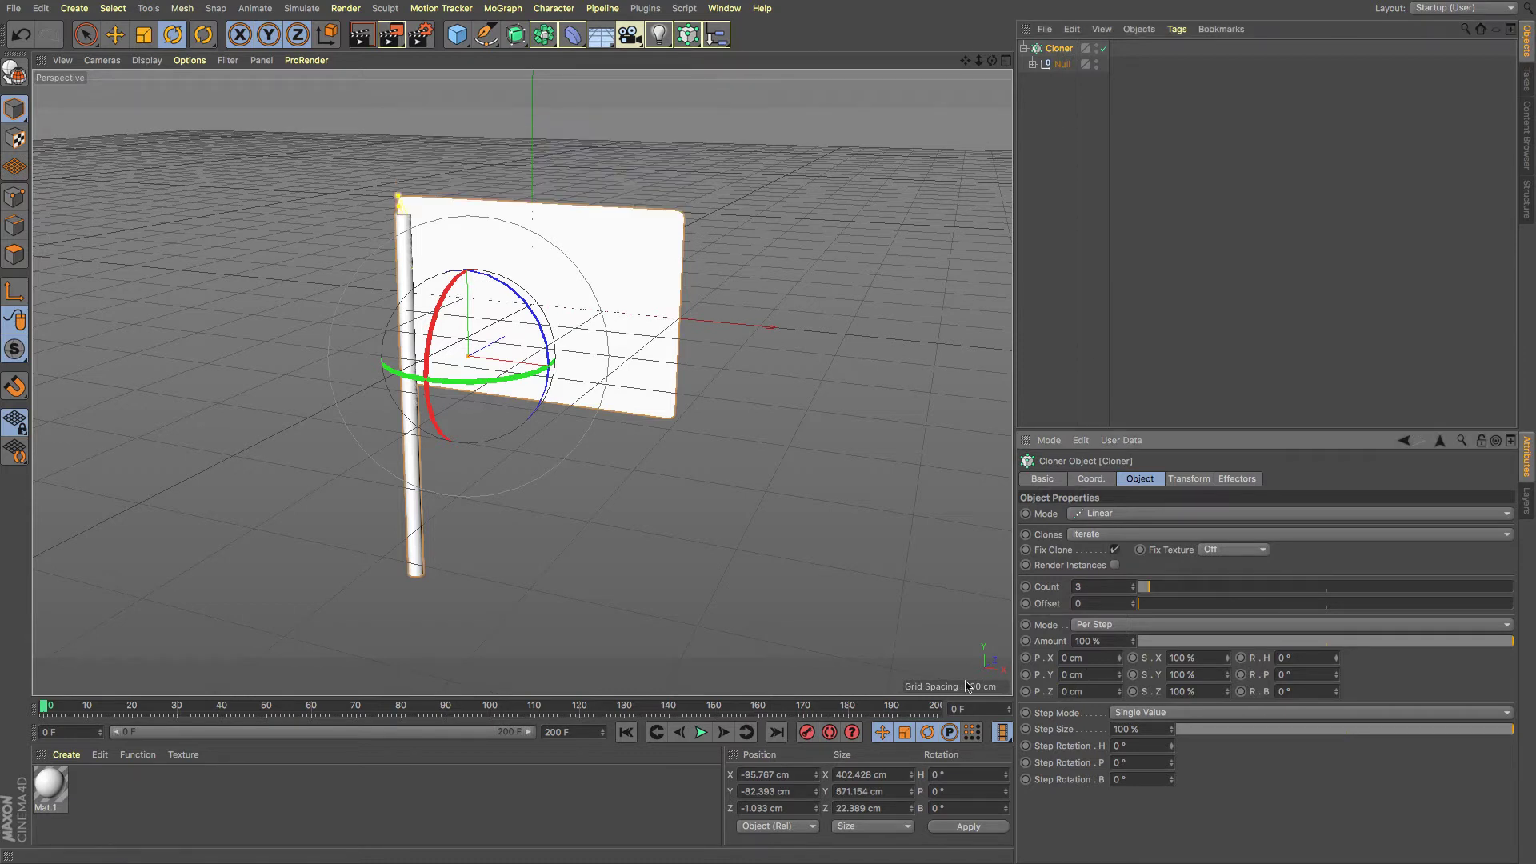
drag(1120, 657, 1219, 658)
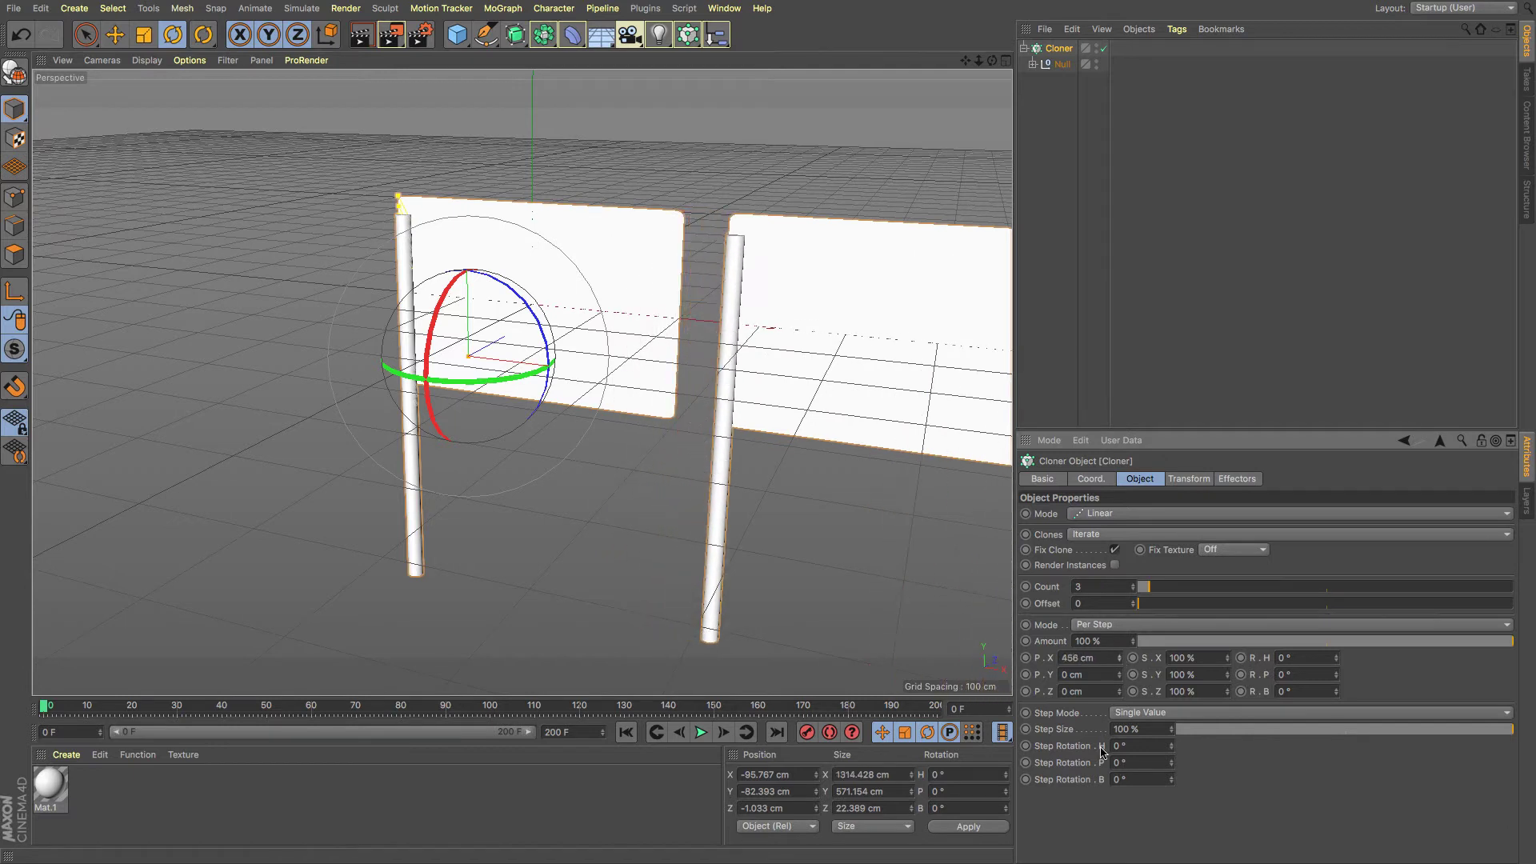
key(h)
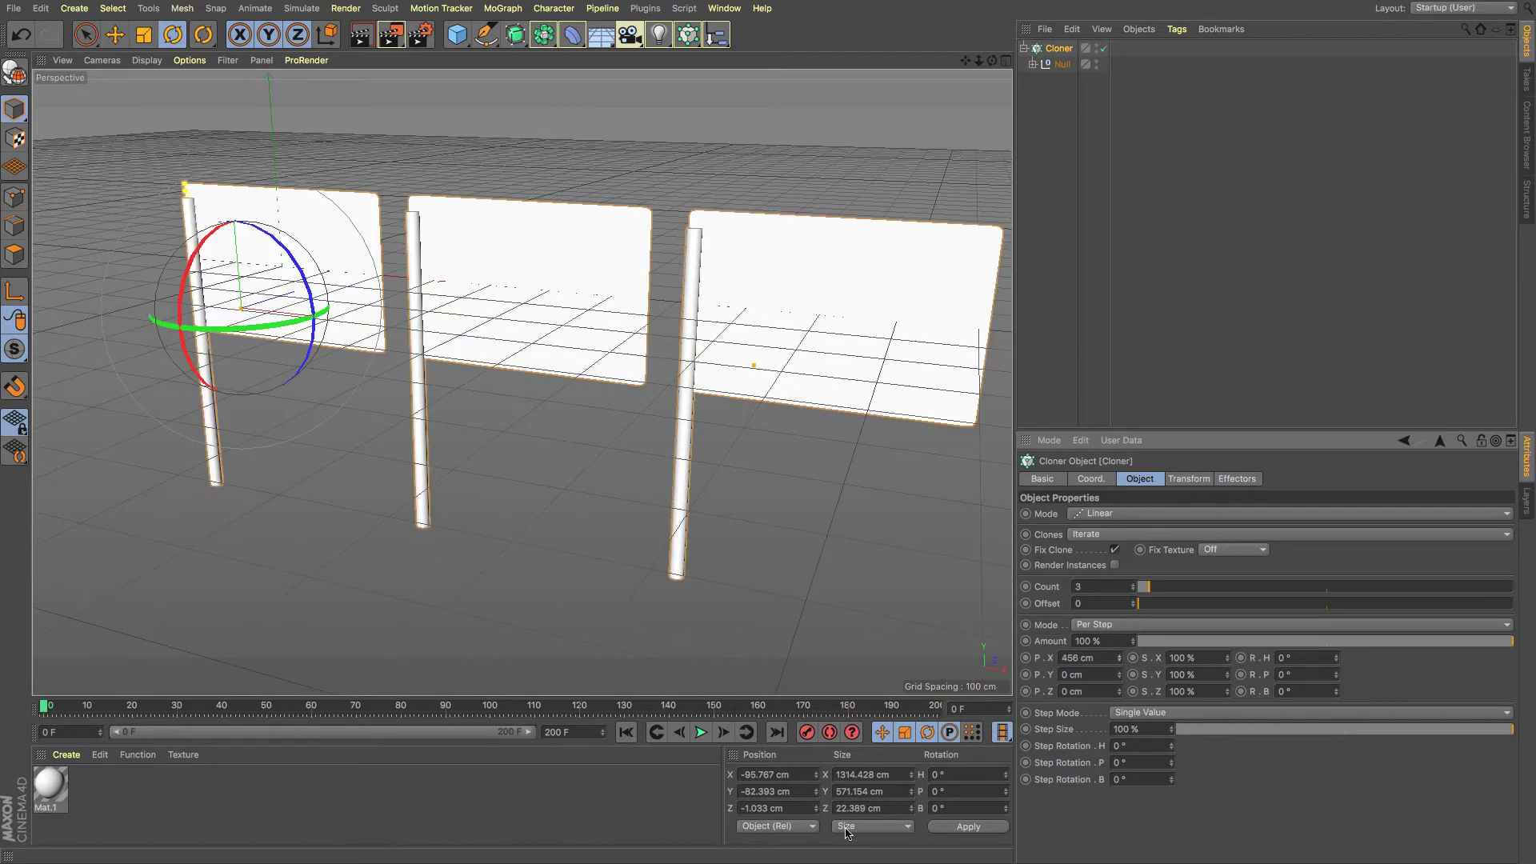
click(700, 732)
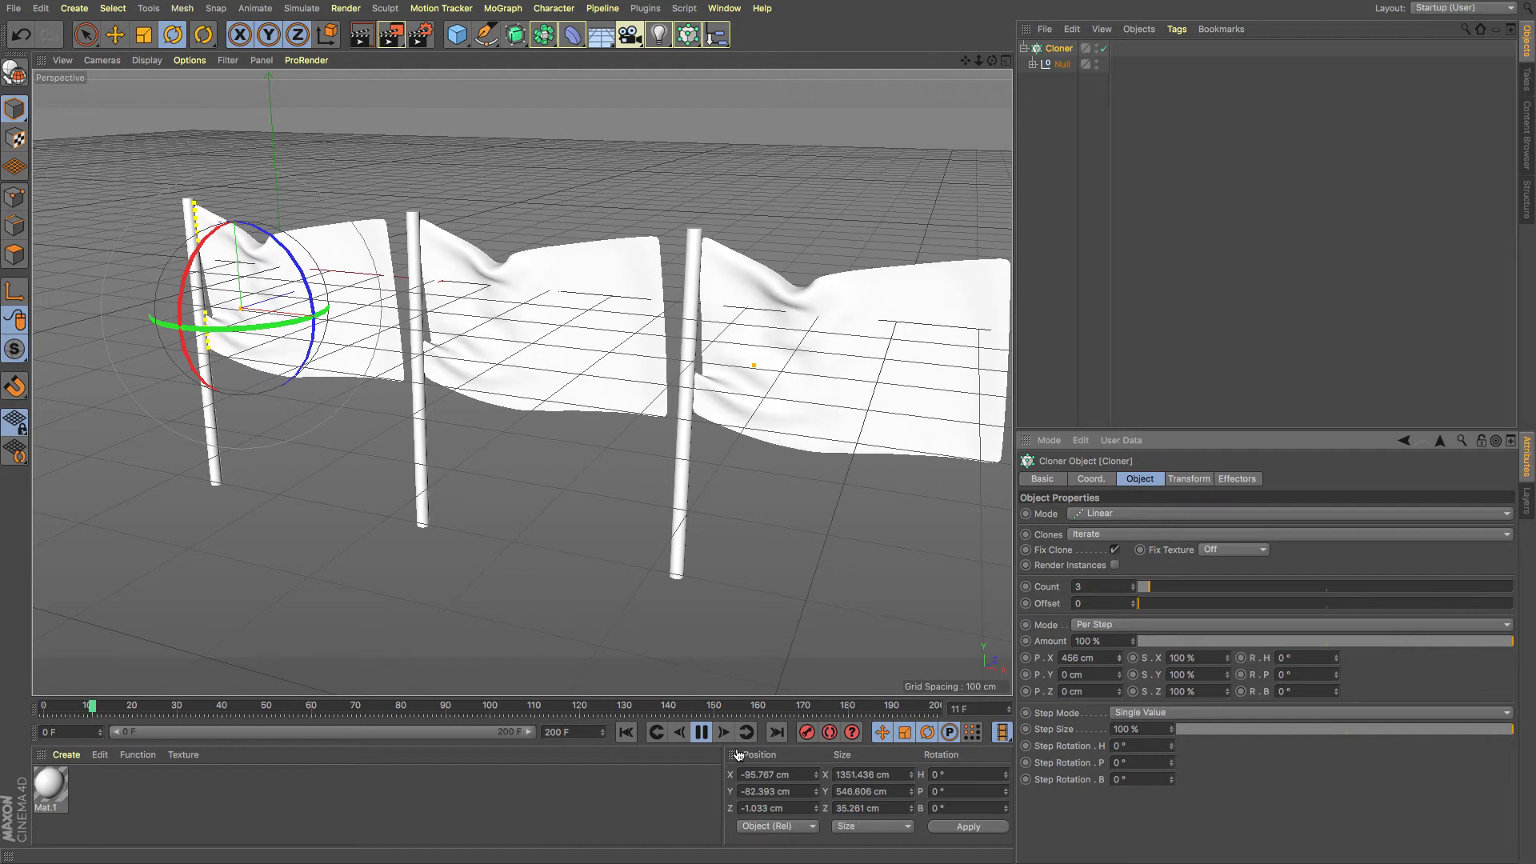
- Pause at frame 23, expand the Null, and select the Plane's Mat.1 texture tag
click(701, 732)
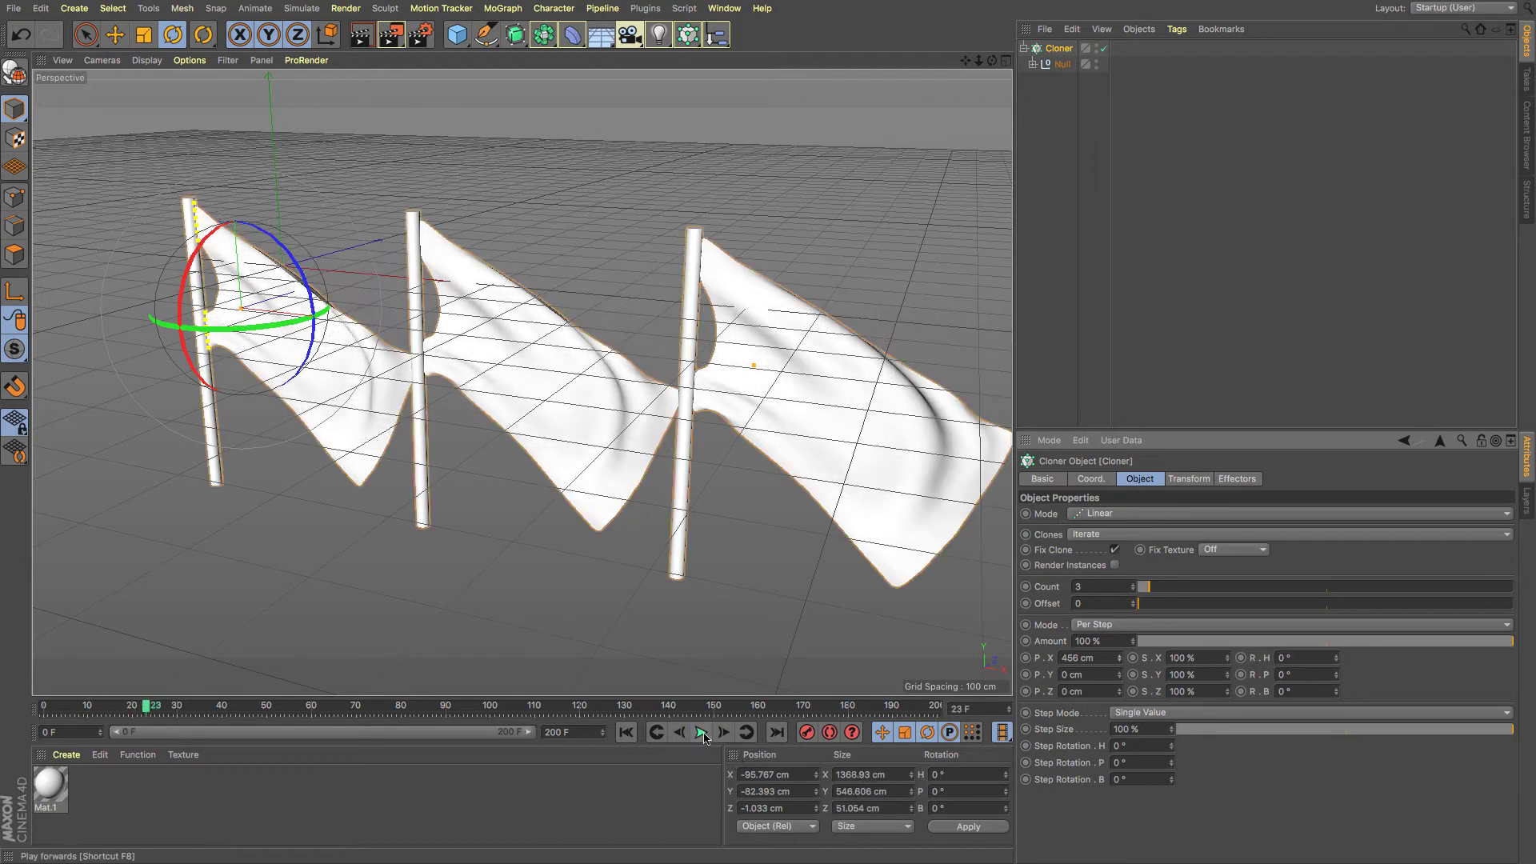
click(1032, 66)
click(1271, 94)
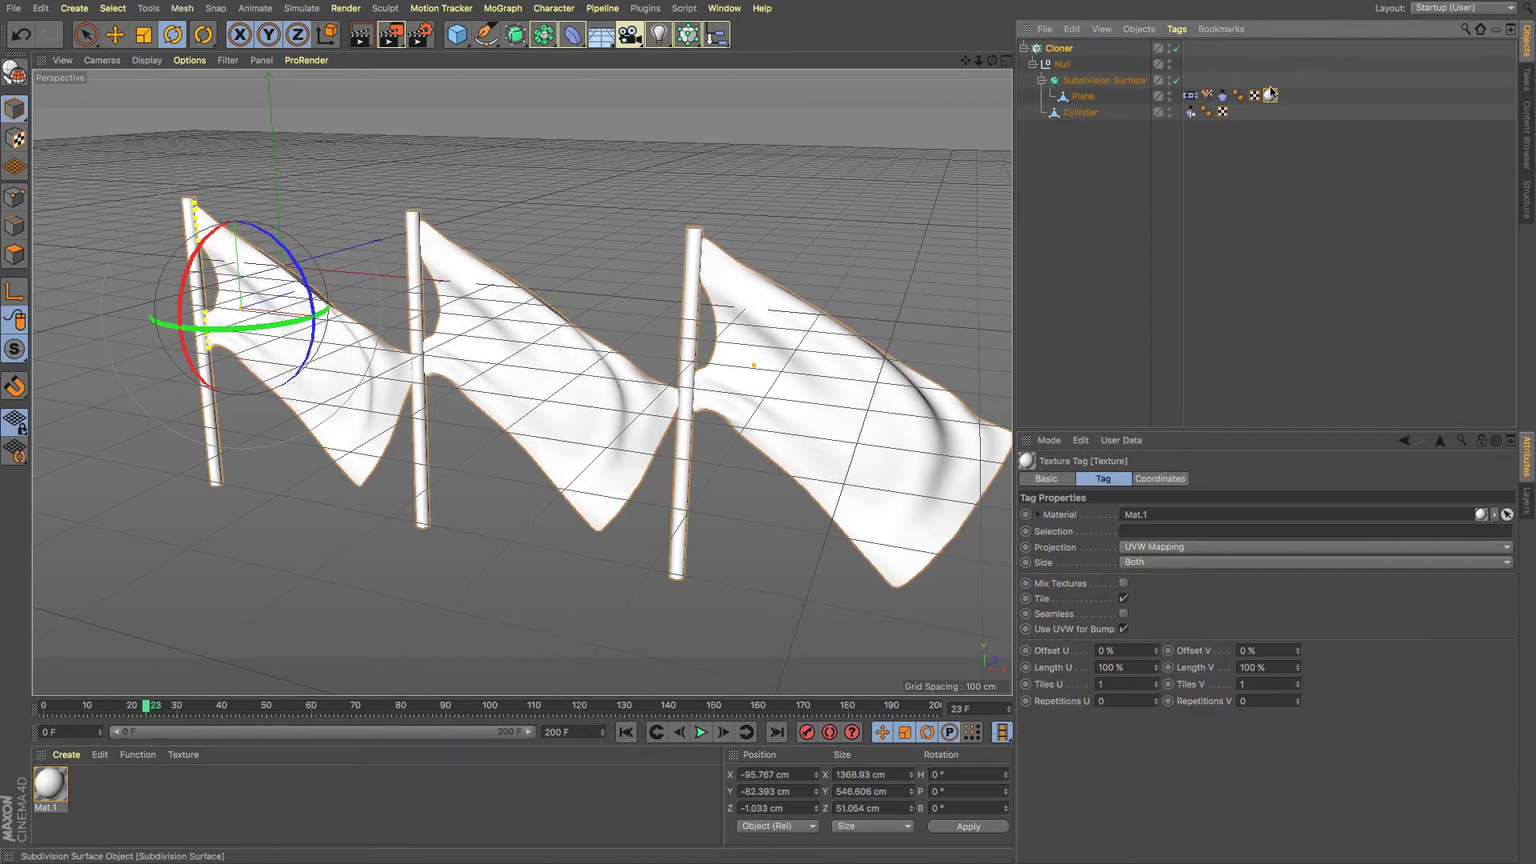
- Open Mat.1 and load a Multi Shader as its Color texture, showing its two empty slots
double_click(54, 789)
click(266, 278)
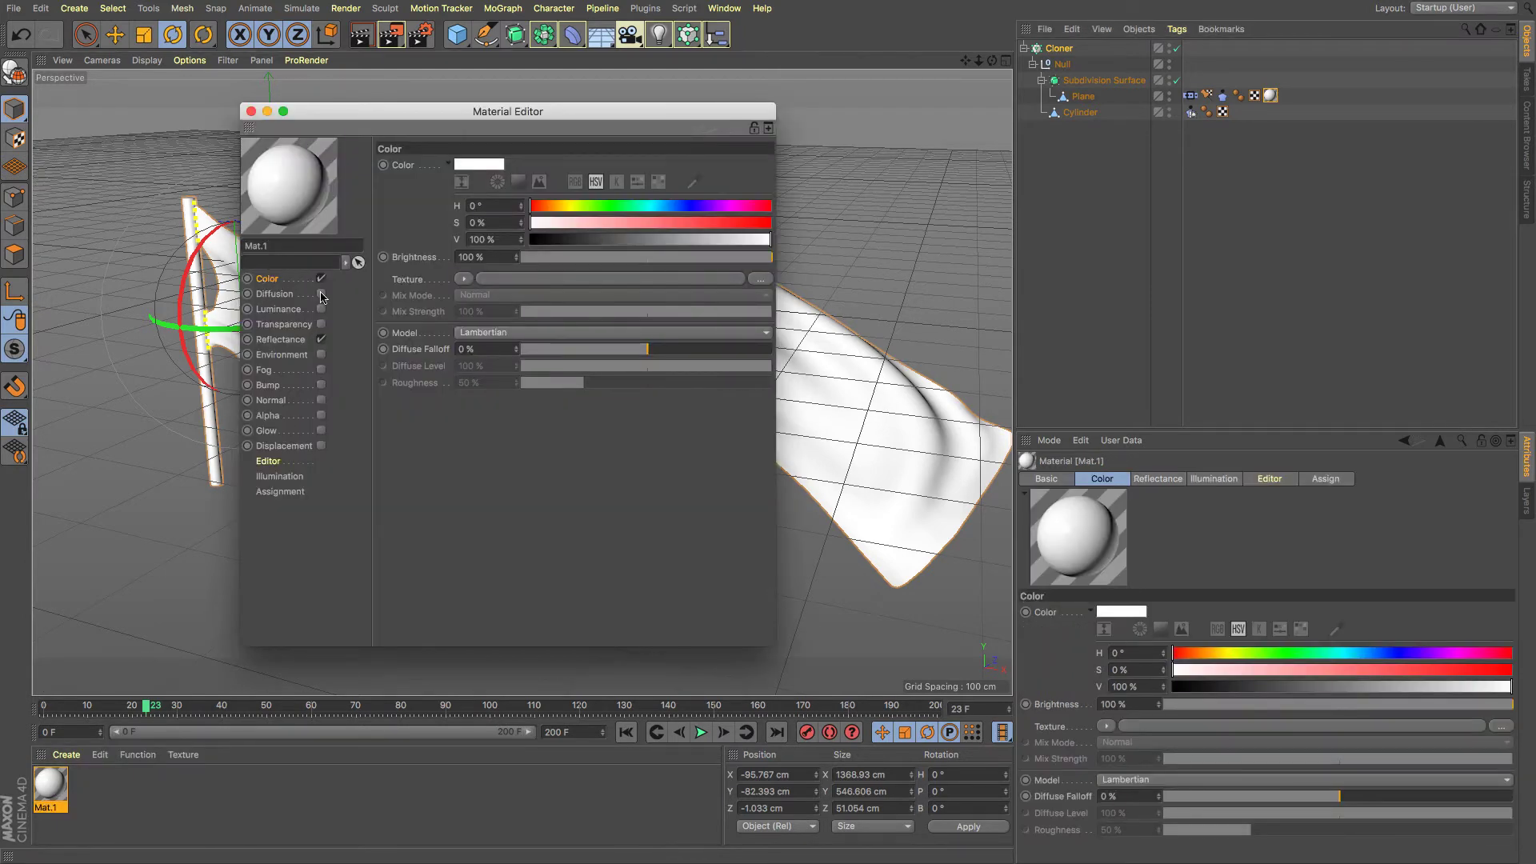
drag(370, 116, 974, 139)
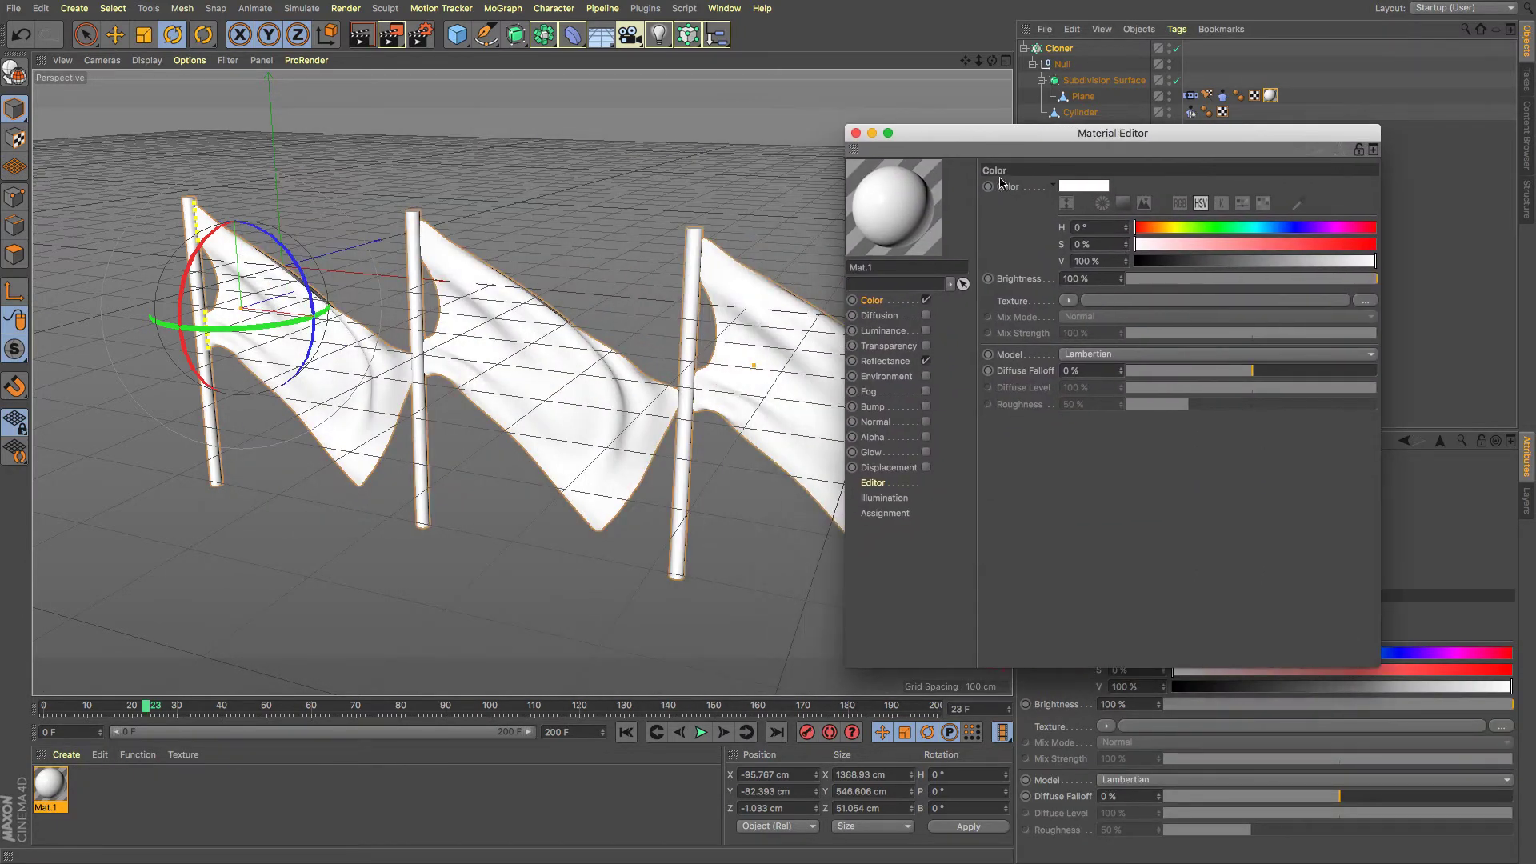
click(1070, 301)
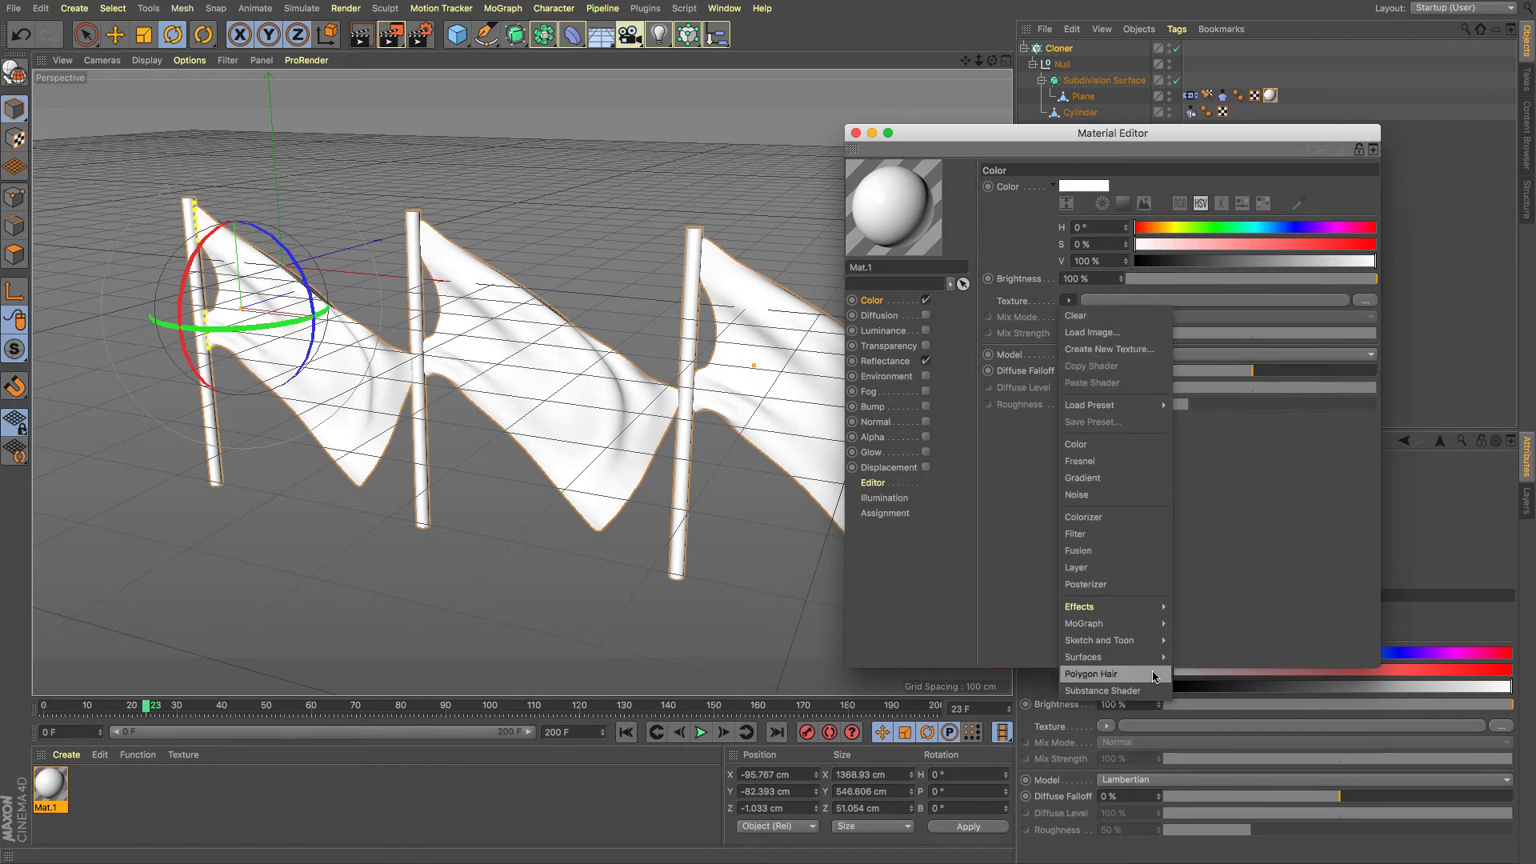
mouse_move(1165, 652)
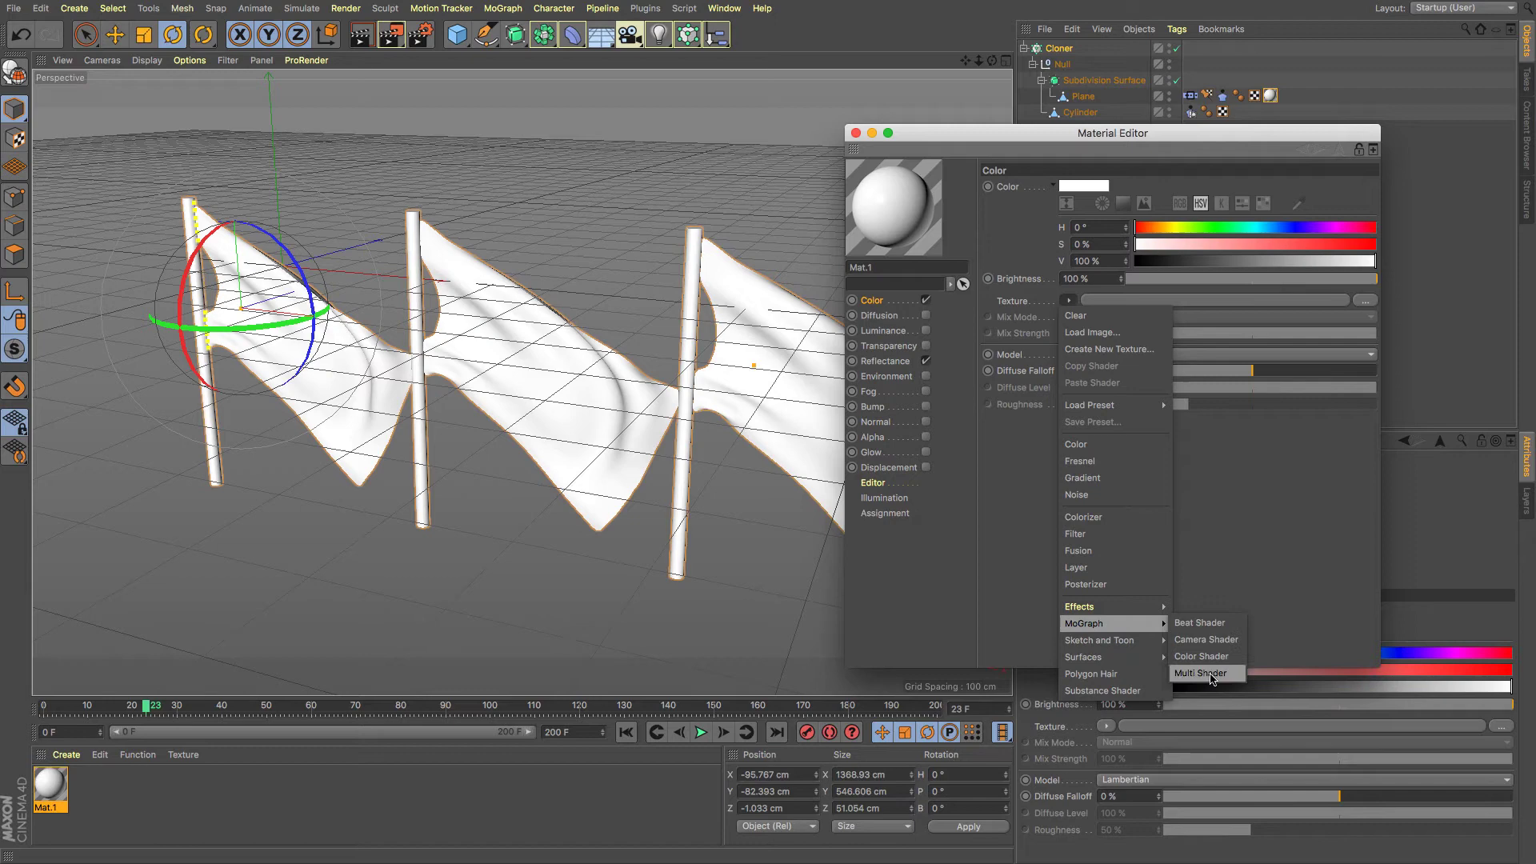
click(1211, 674)
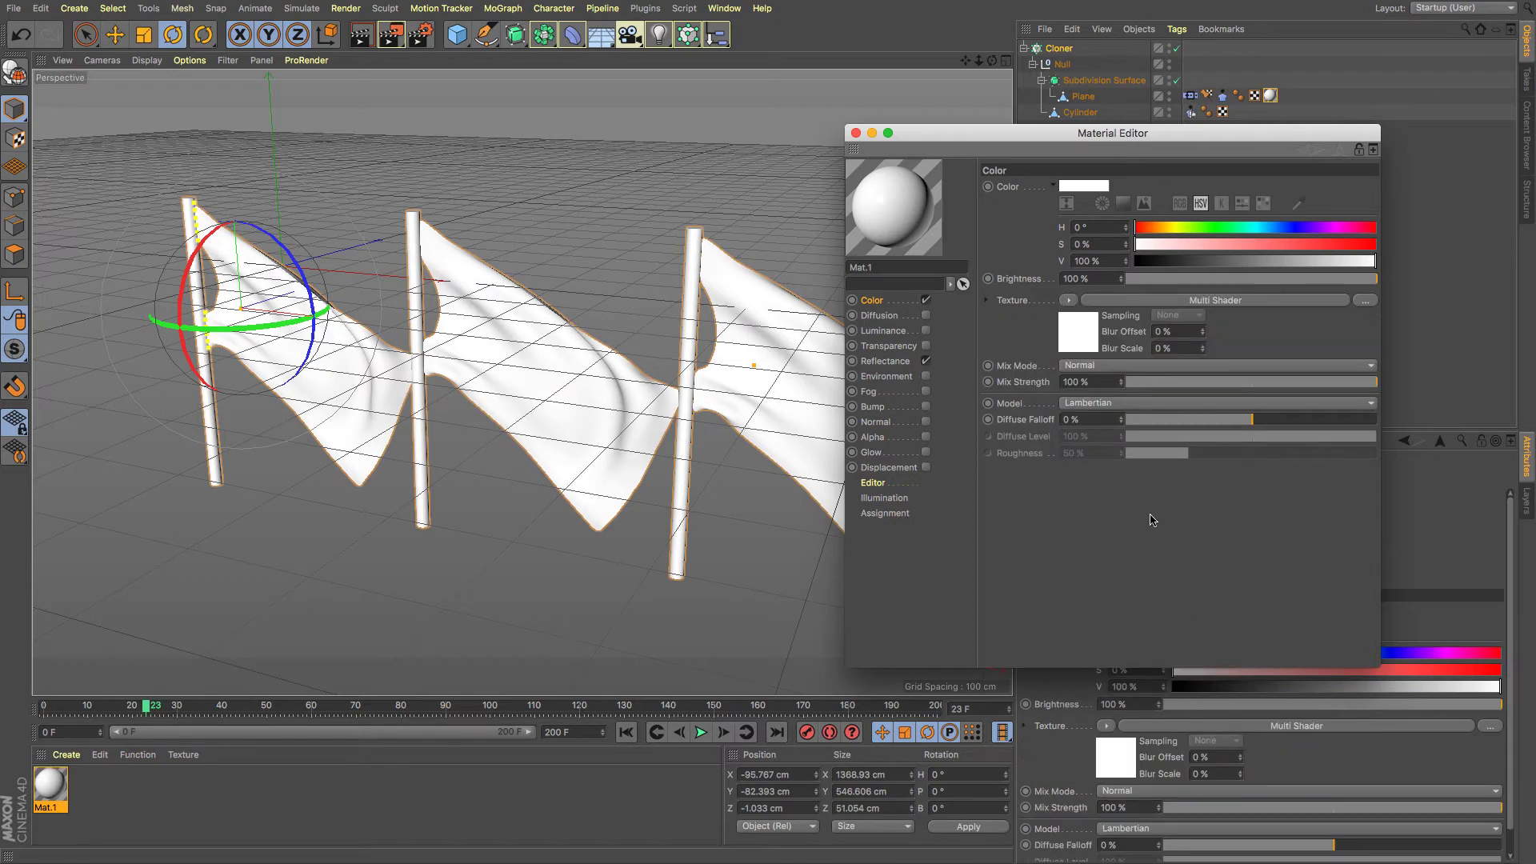
click(1089, 341)
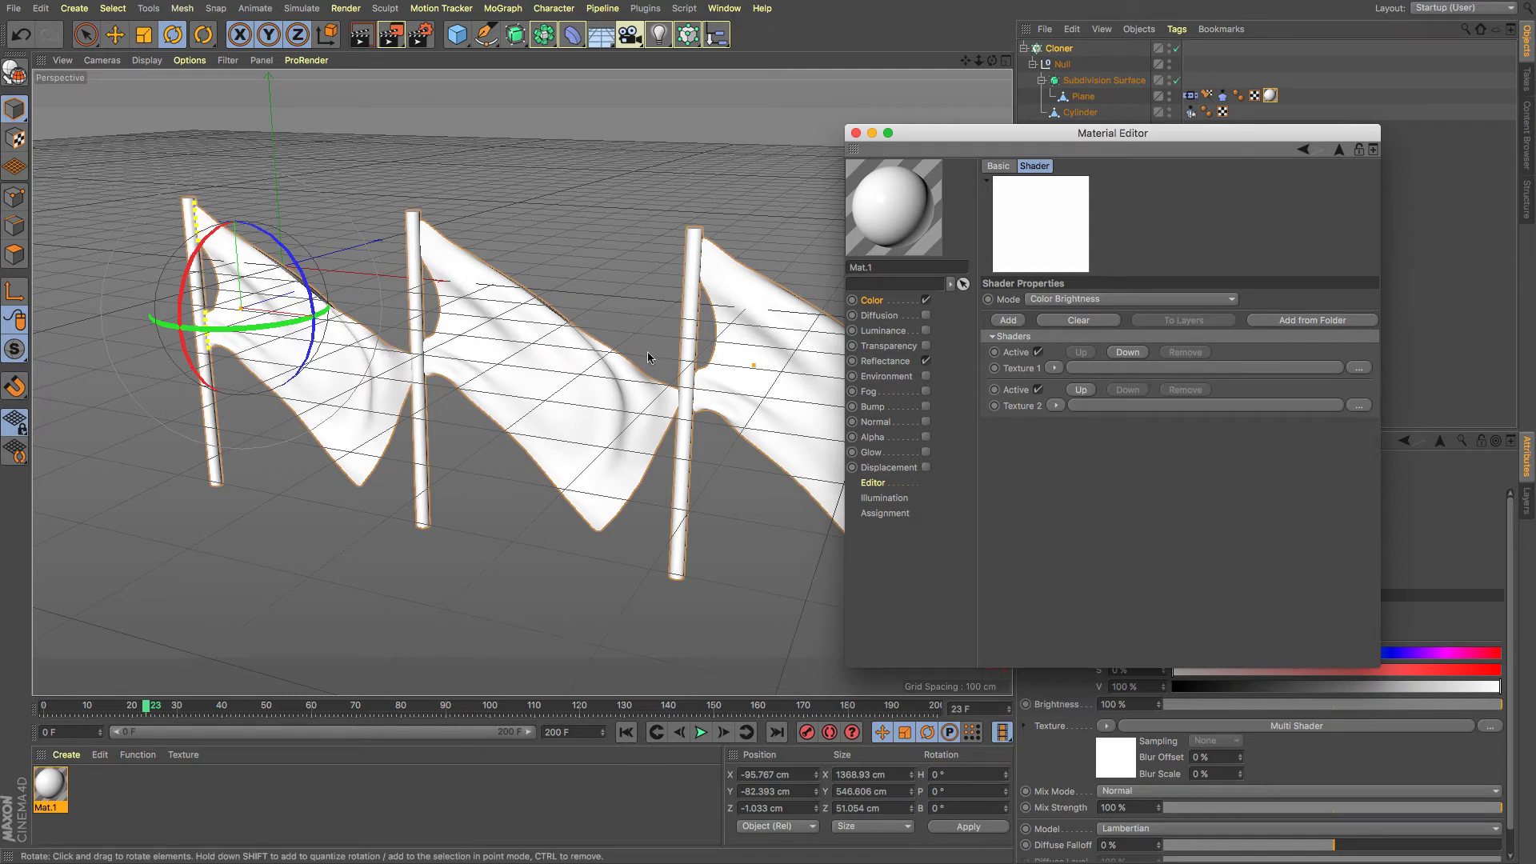
- Set the Multi Shader's Texture 1 to Gradient and Texture 2 to Noise
click(1055, 367)
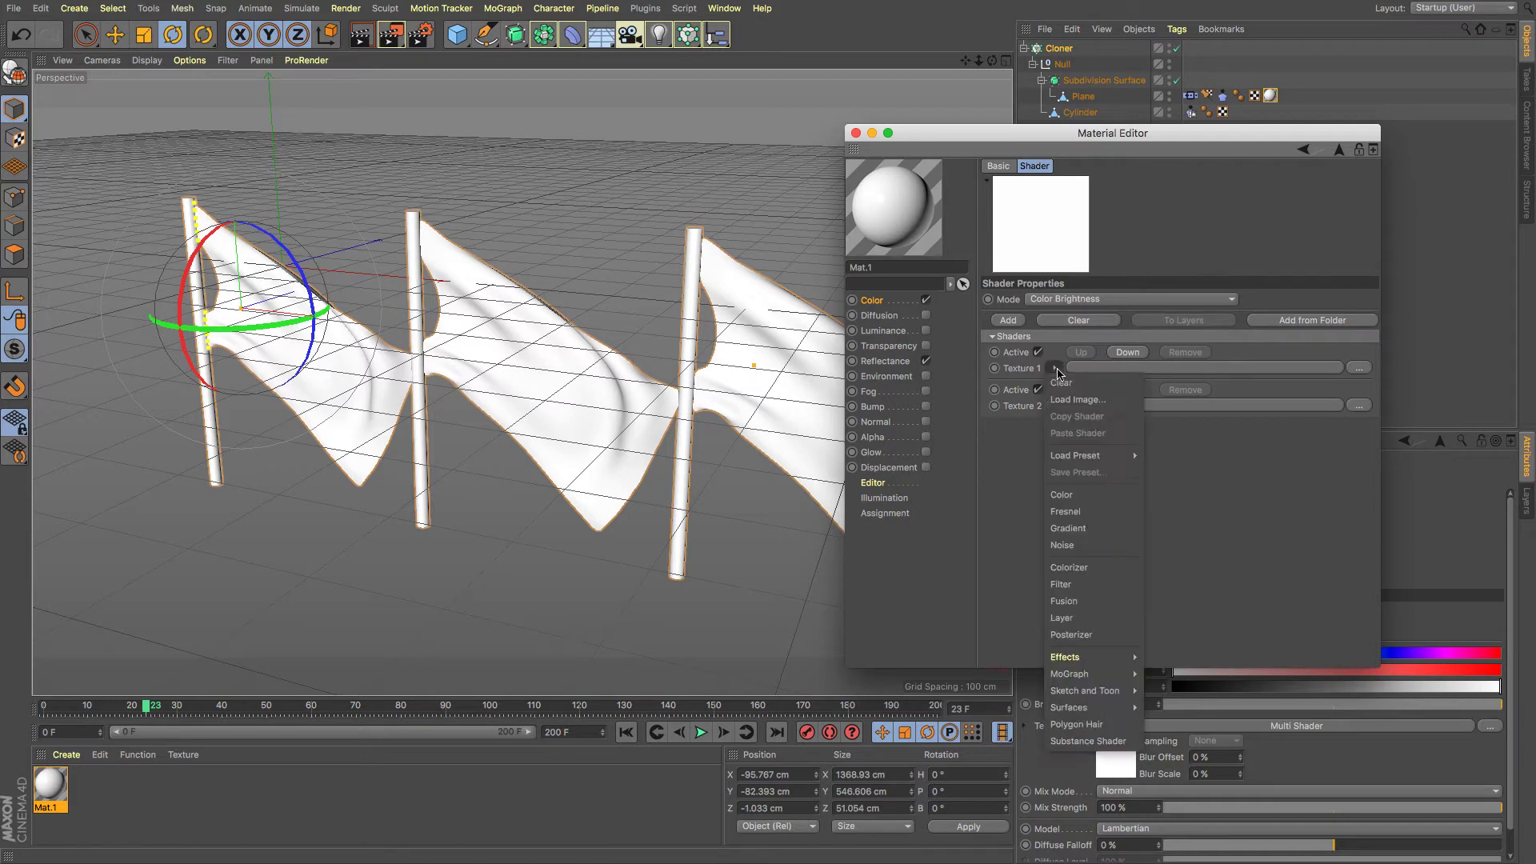
click(1100, 530)
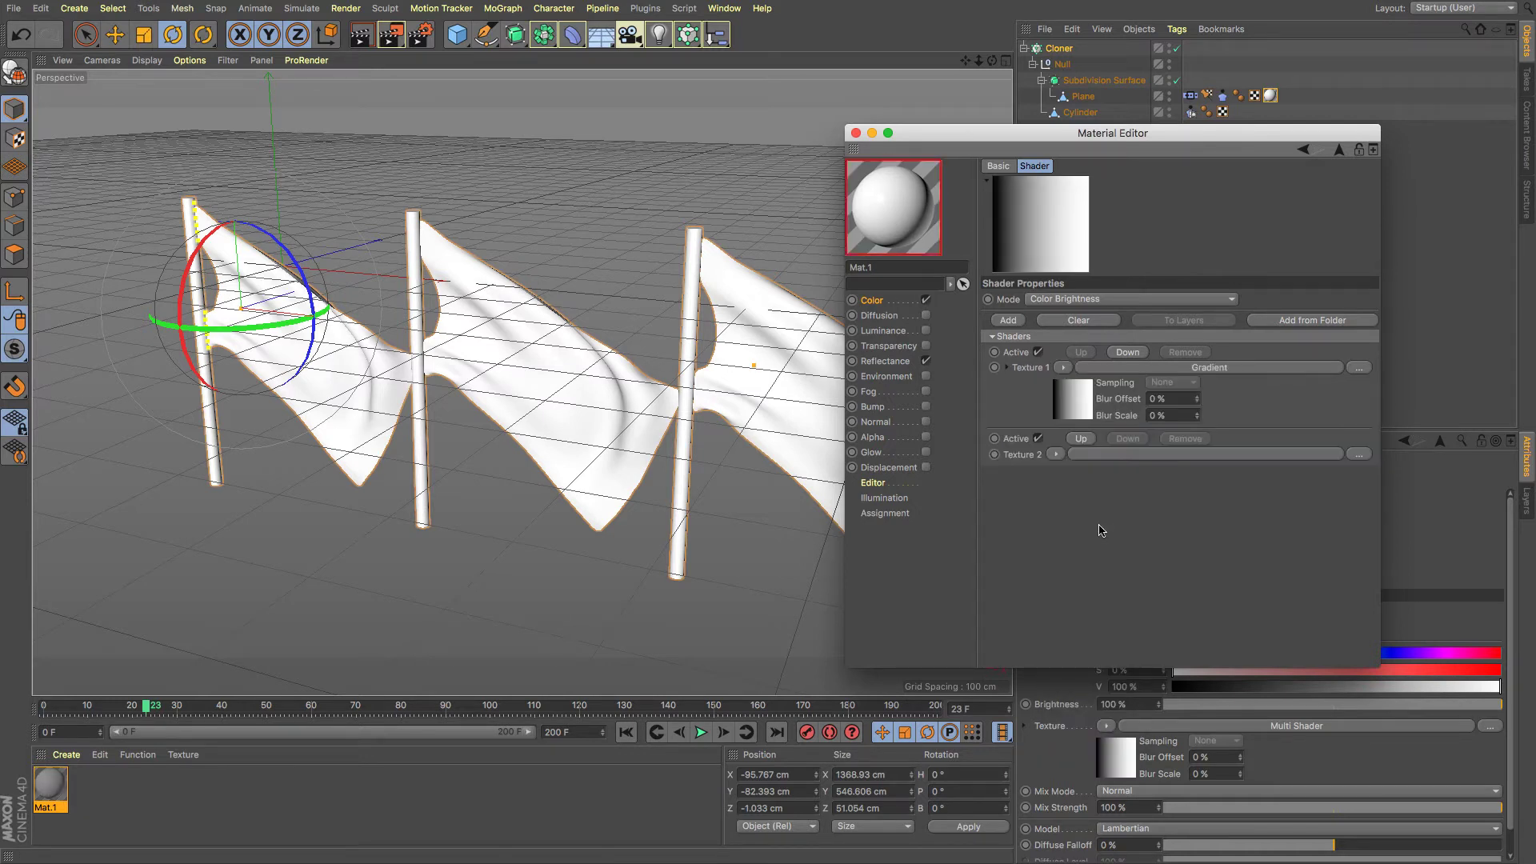
click(1055, 454)
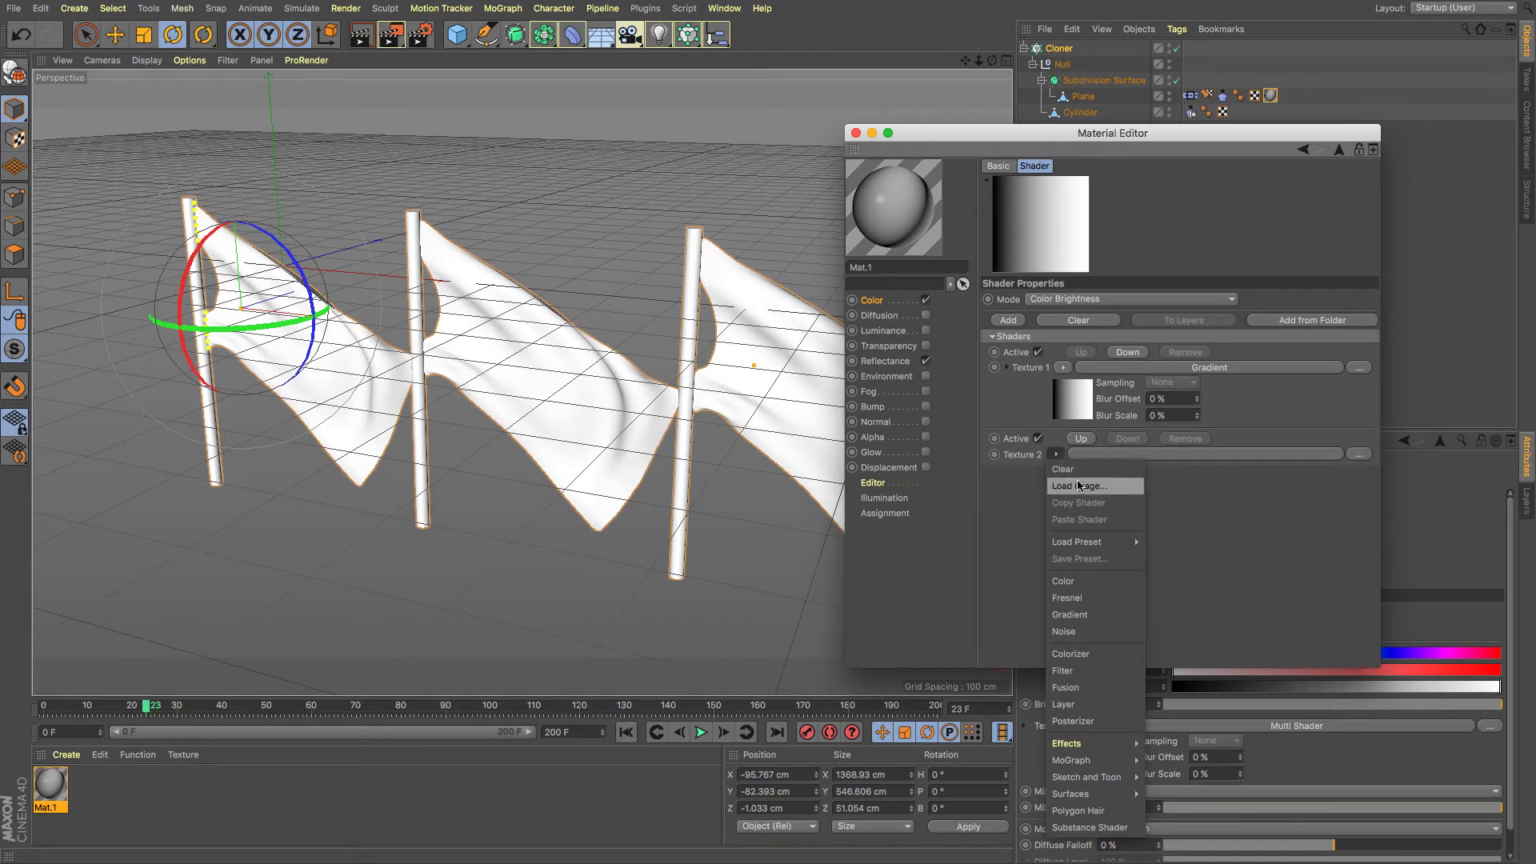
click(1094, 631)
- Add a third texture slot set to Surfaces > Brick and move the Material Editor aside
click(1006, 320)
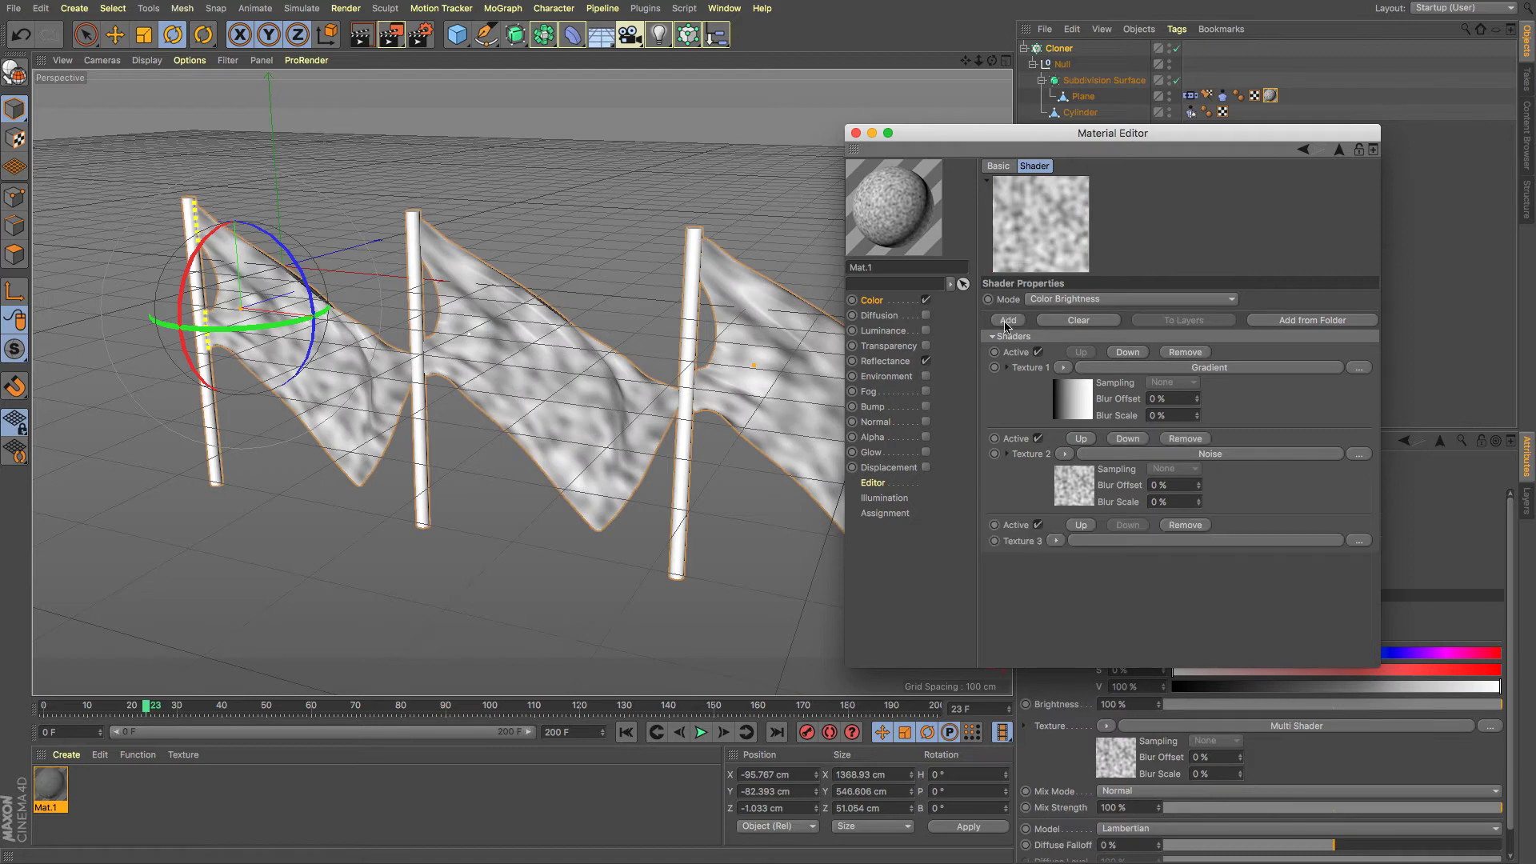
click(1057, 541)
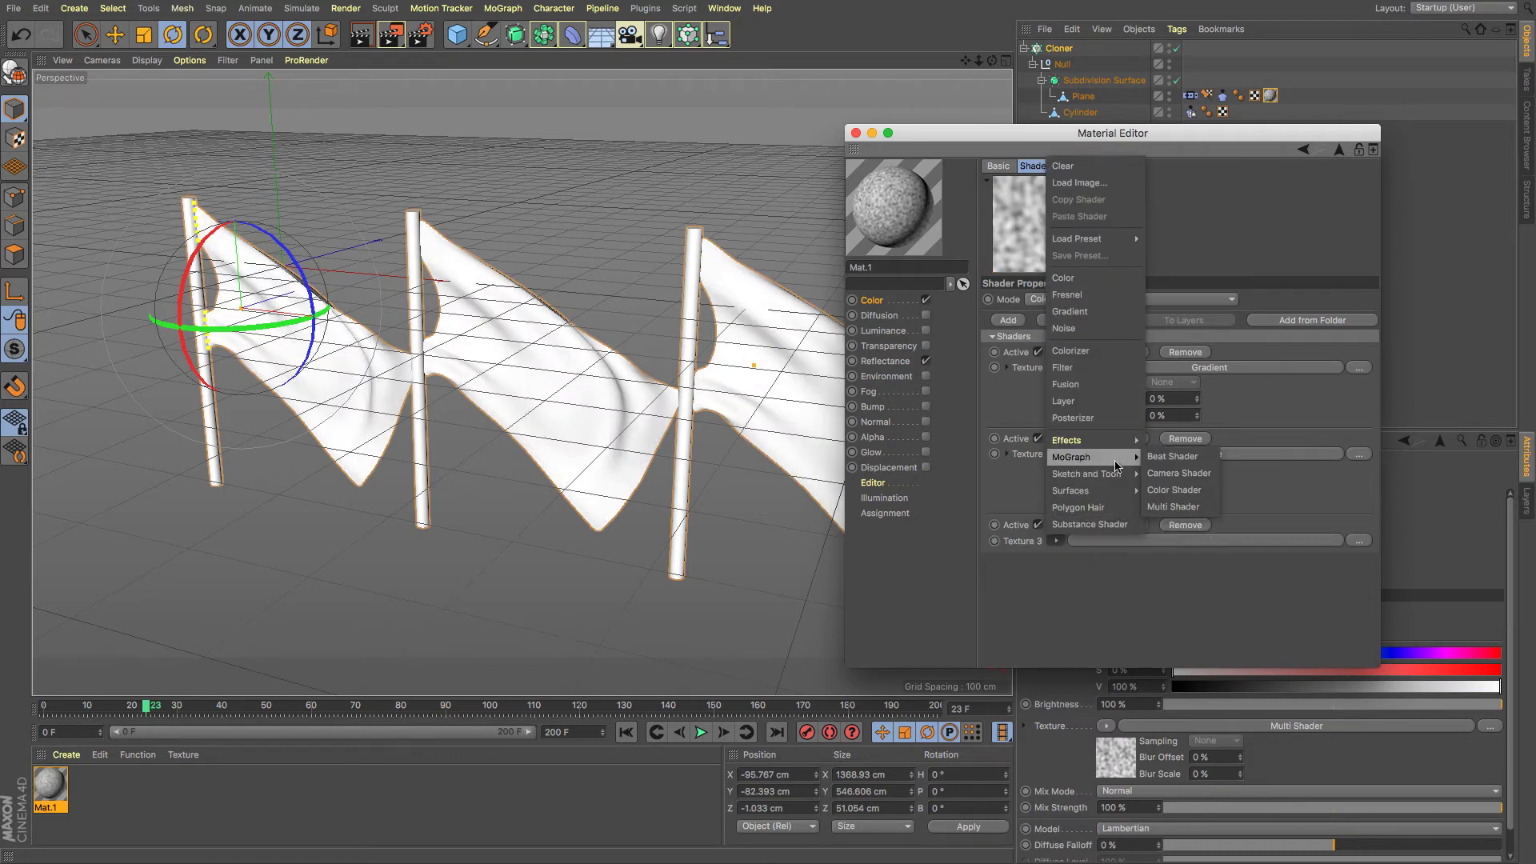
mouse_move(1117, 440)
mouse_move(1072, 490)
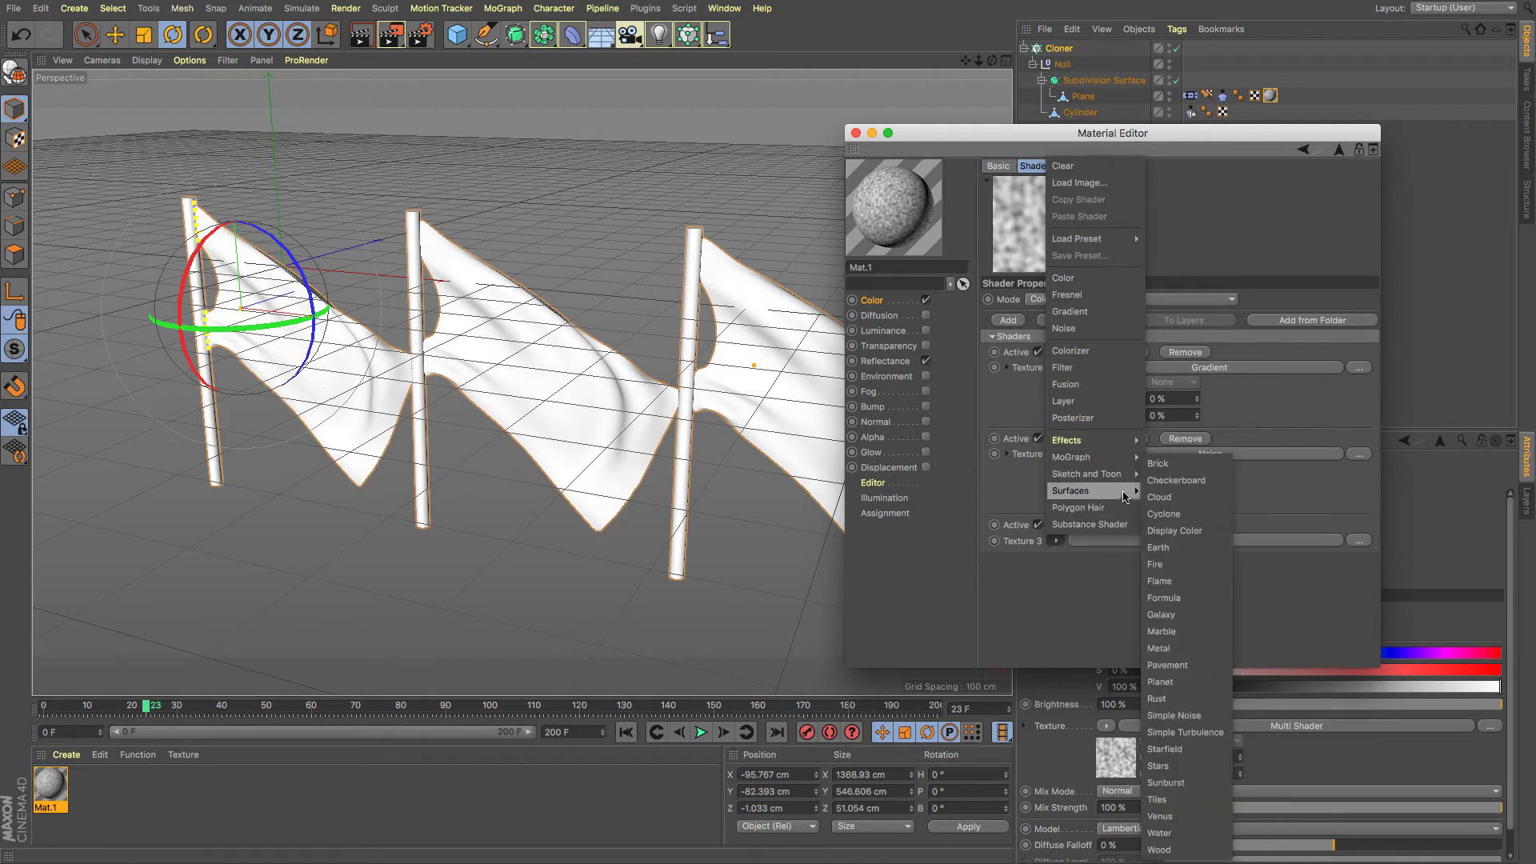
click(1162, 474)
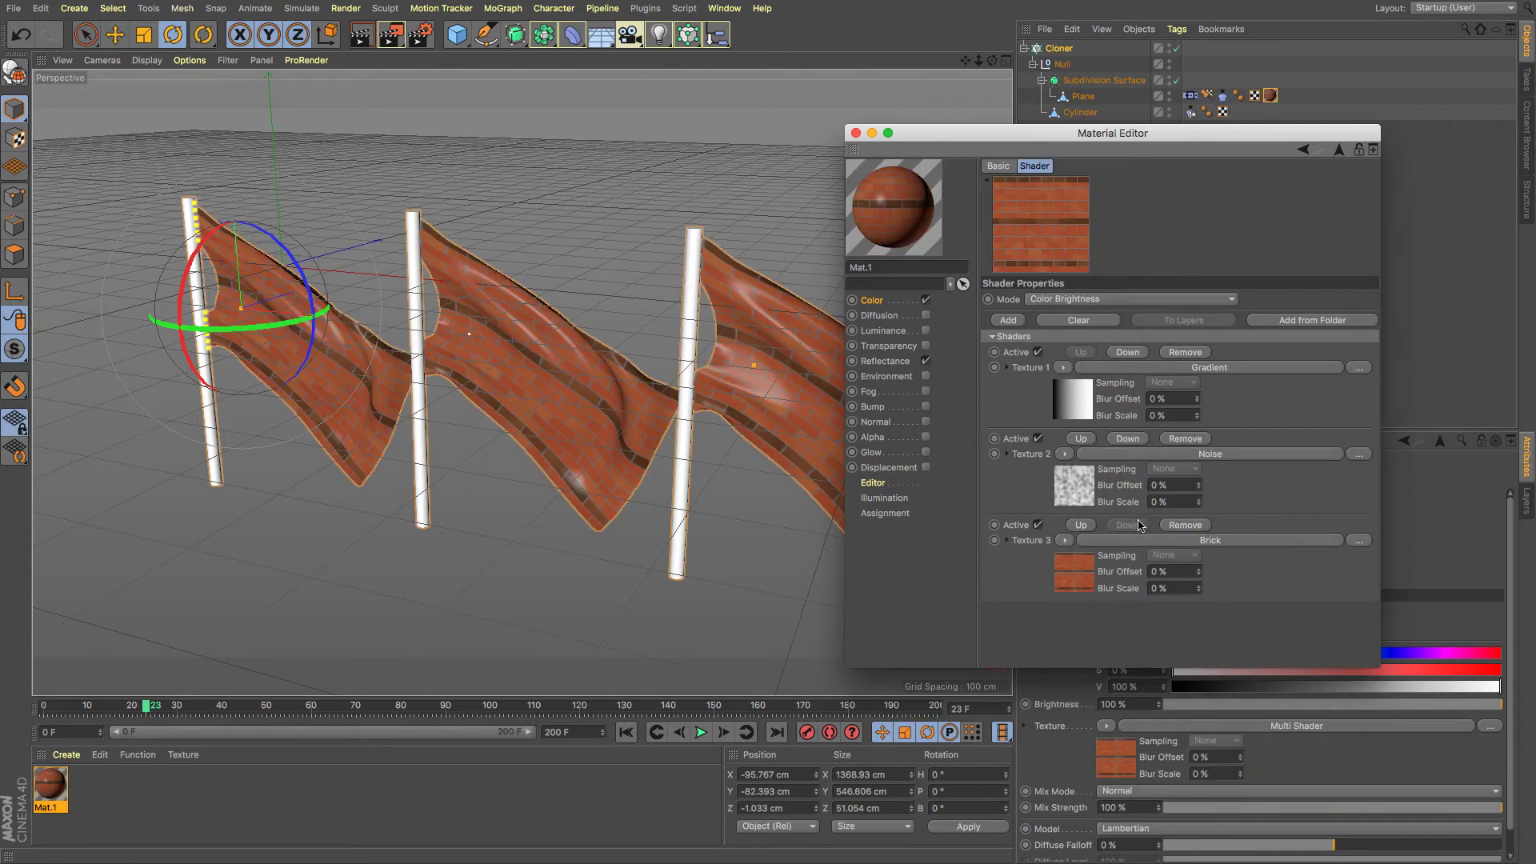
drag(923, 133, 1026, 148)
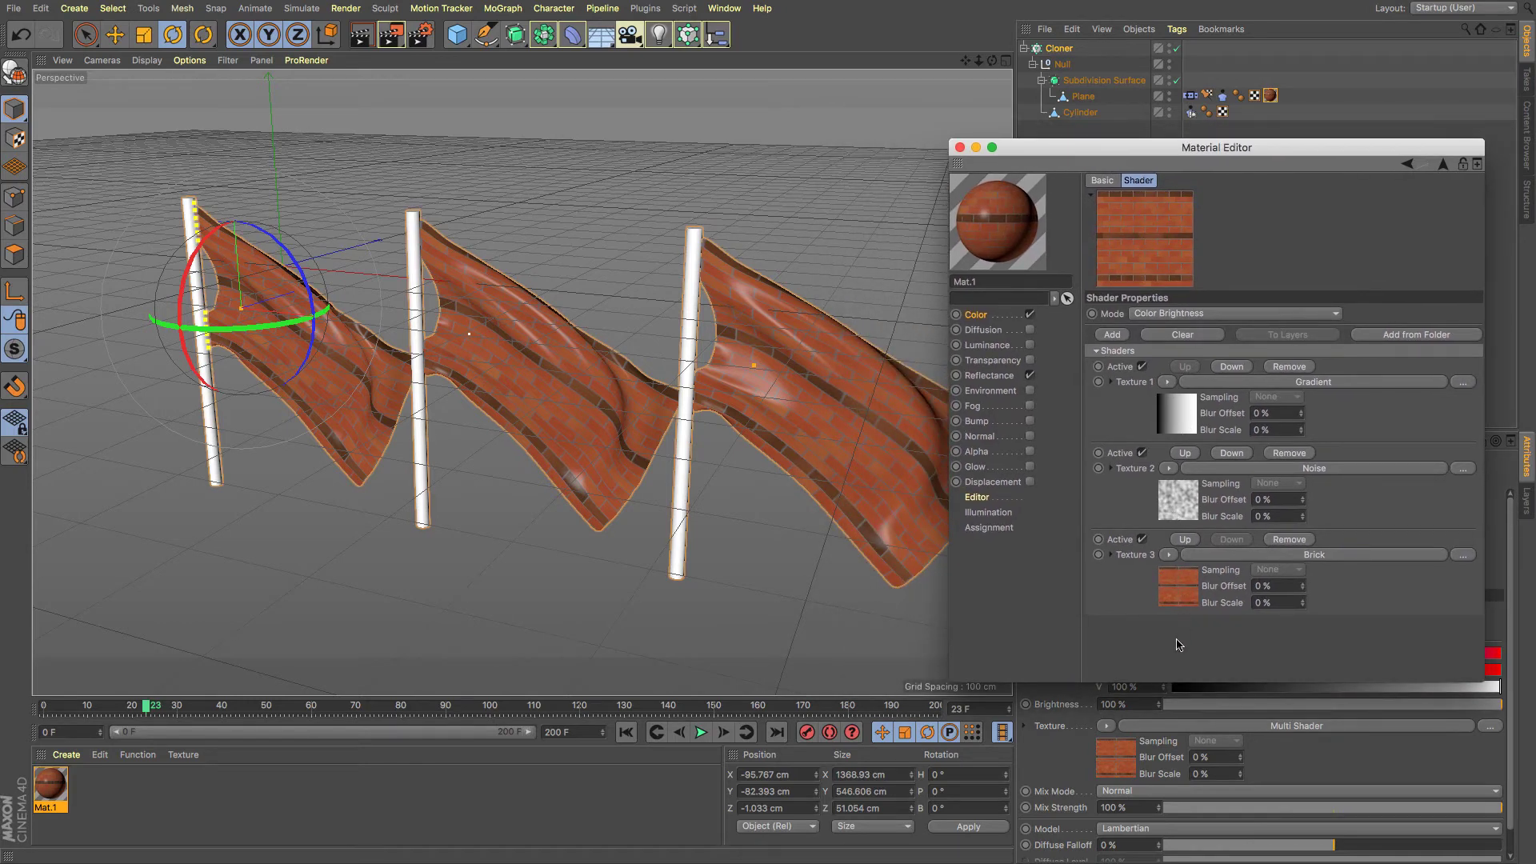
- Move Noise below Brick, set the Multi Shader Mode to Index Ratio, and close the Material Editor
click(1231, 453)
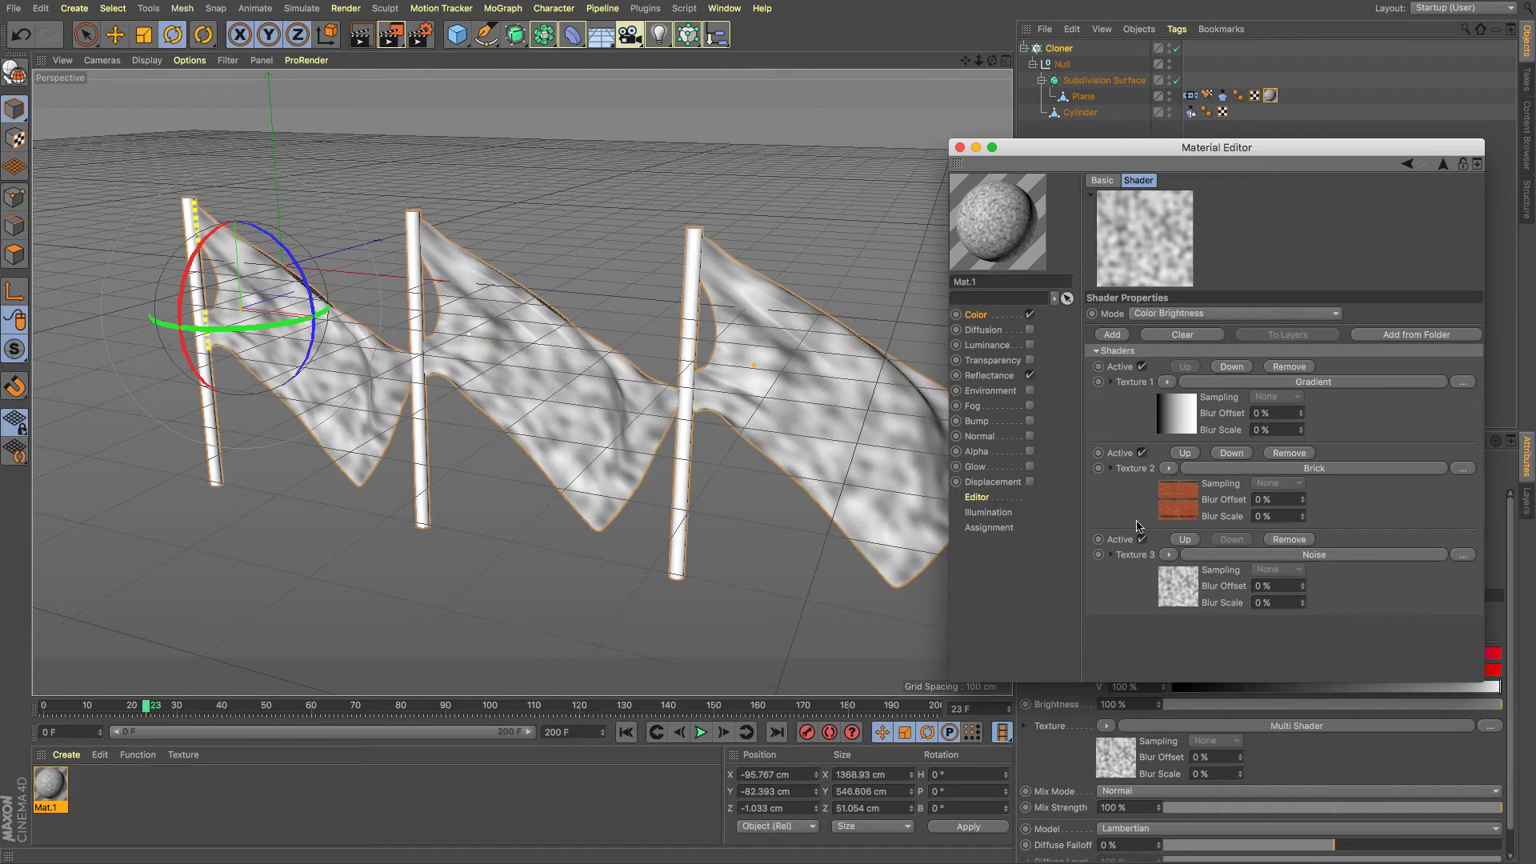
click(1179, 314)
click(1181, 328)
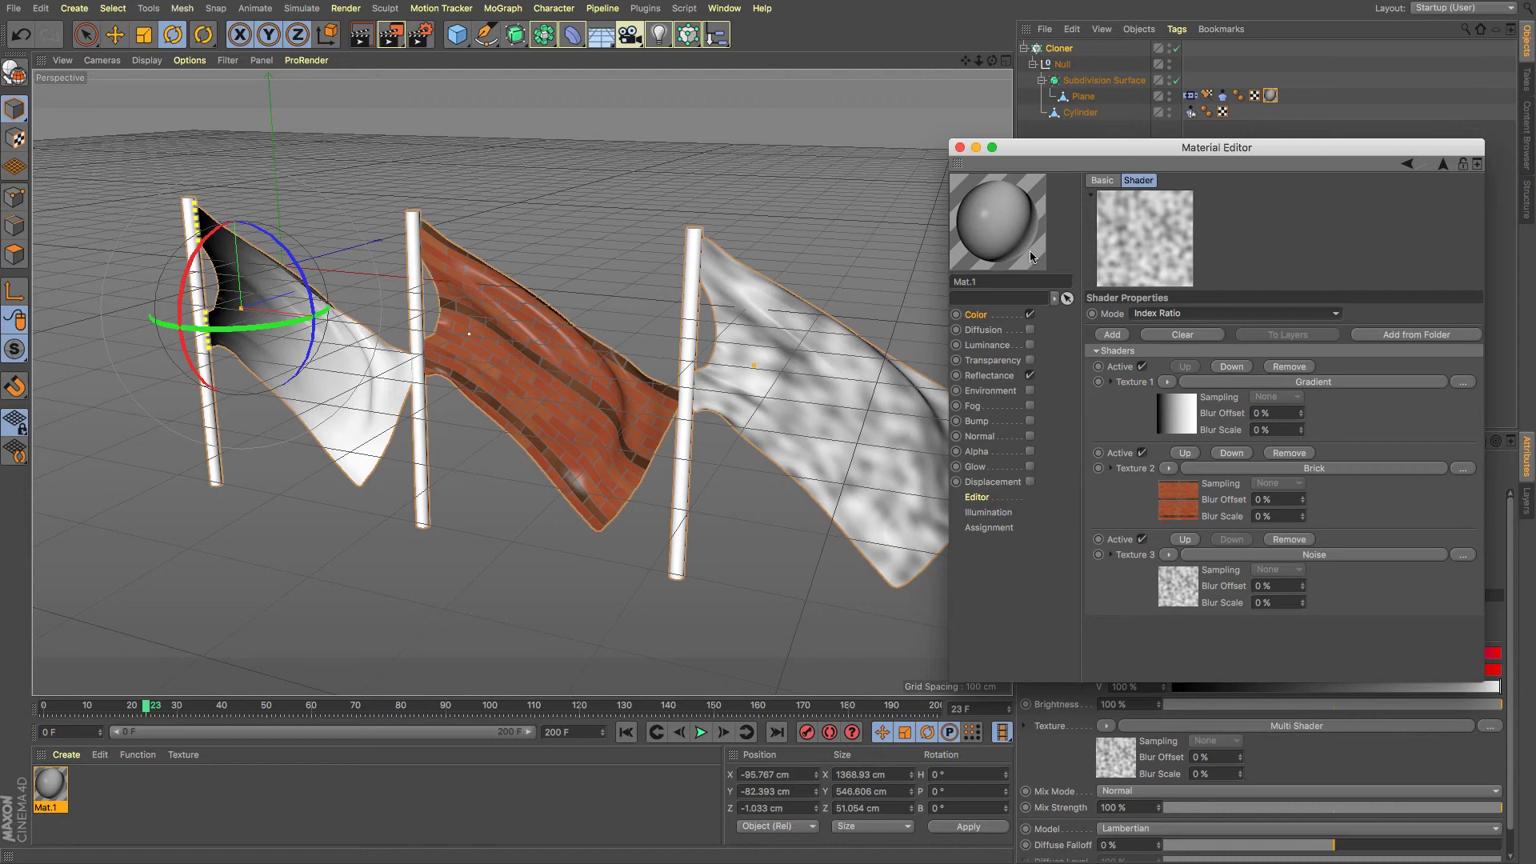
click(959, 148)
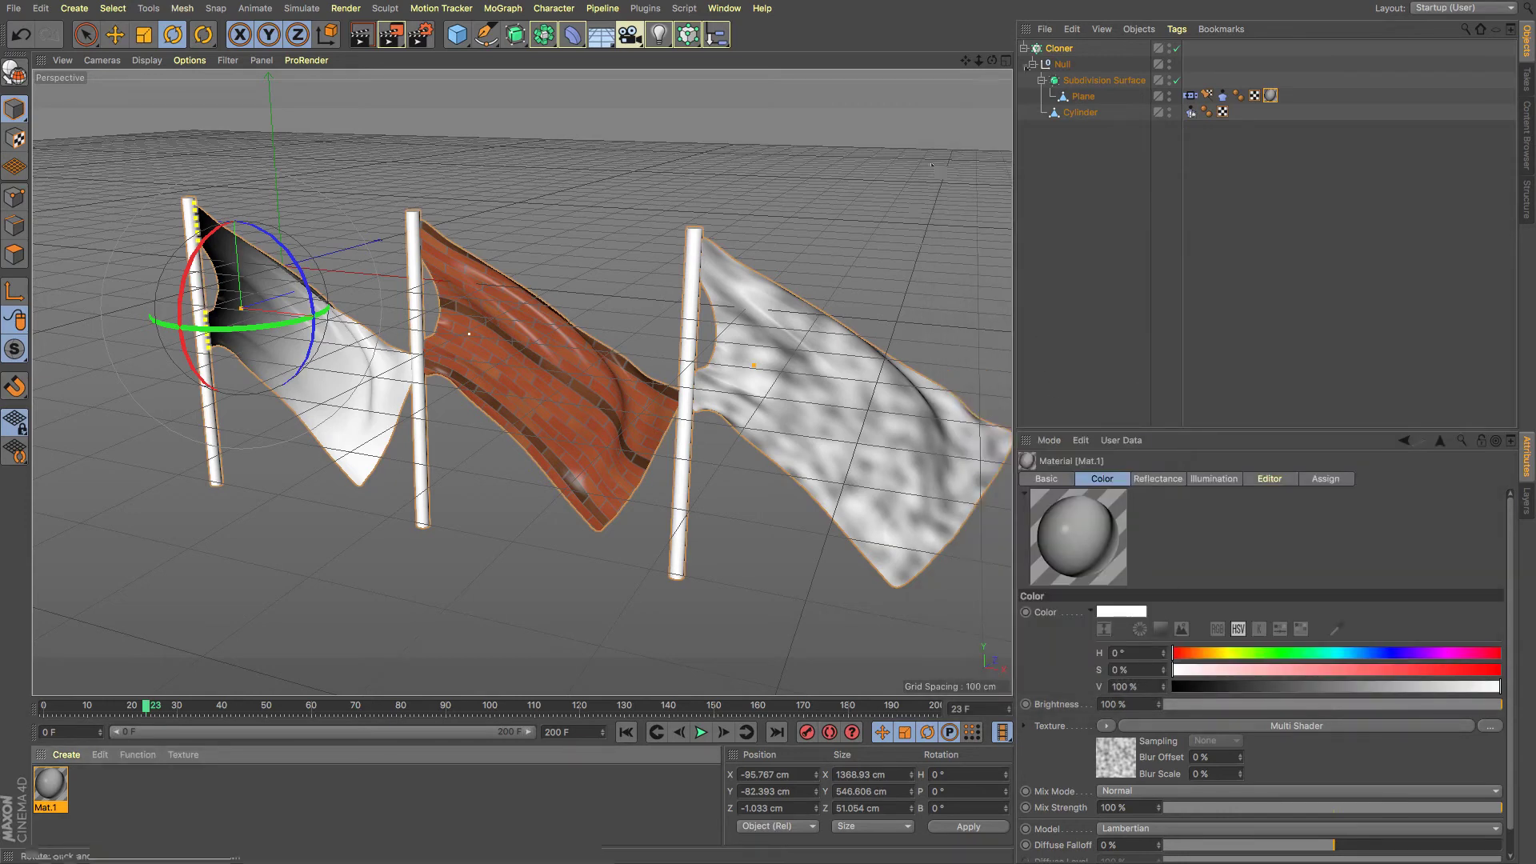
- Raise the Cloner Count from 3 to 6 and frame all six flags in the viewport
click(1058, 48)
click(1132, 584)
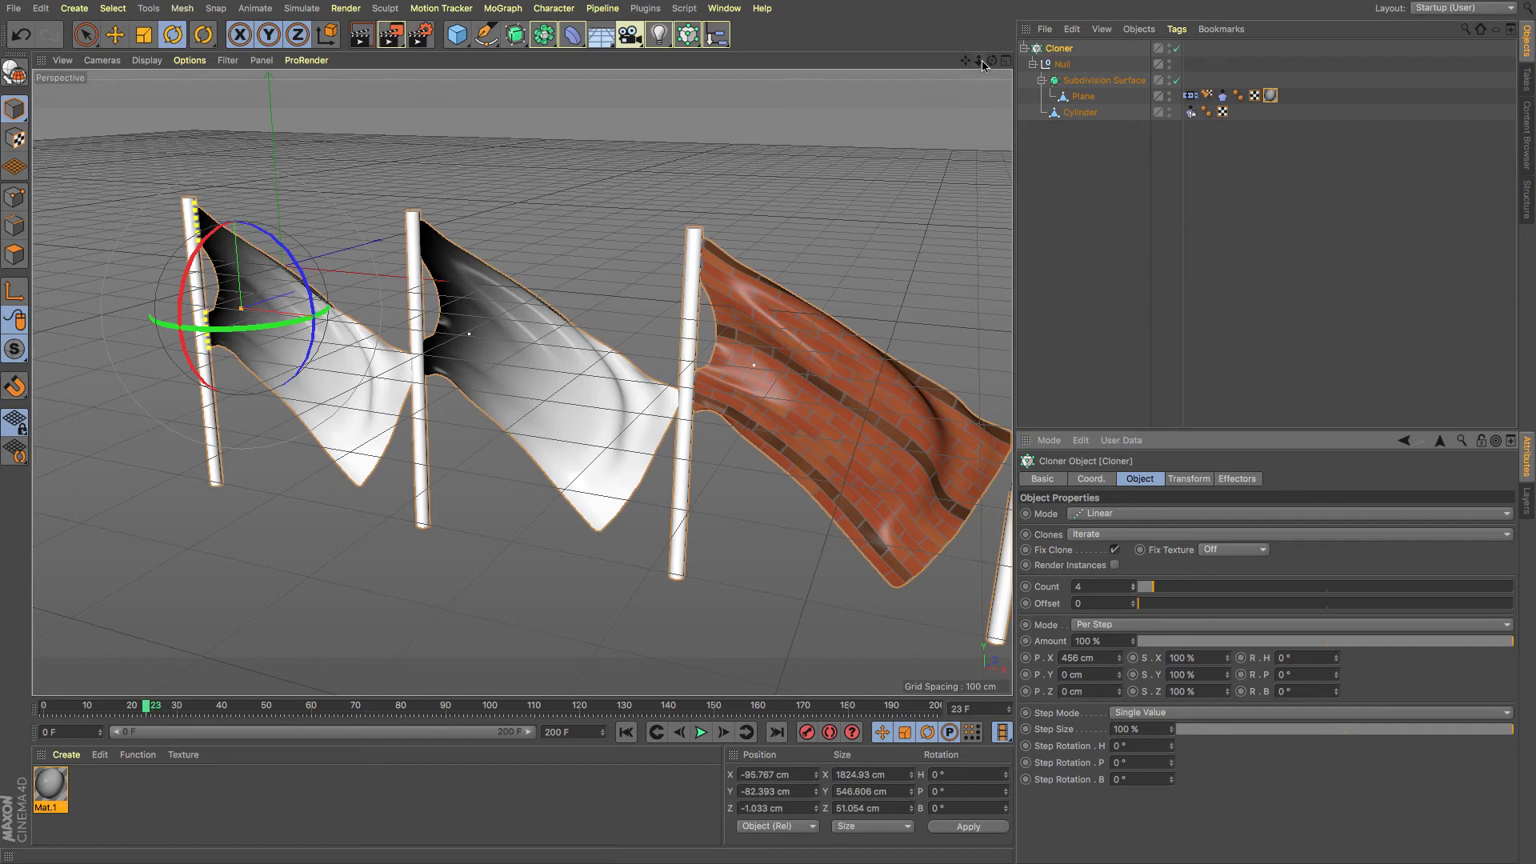
scroll(582, 299, down, 5)
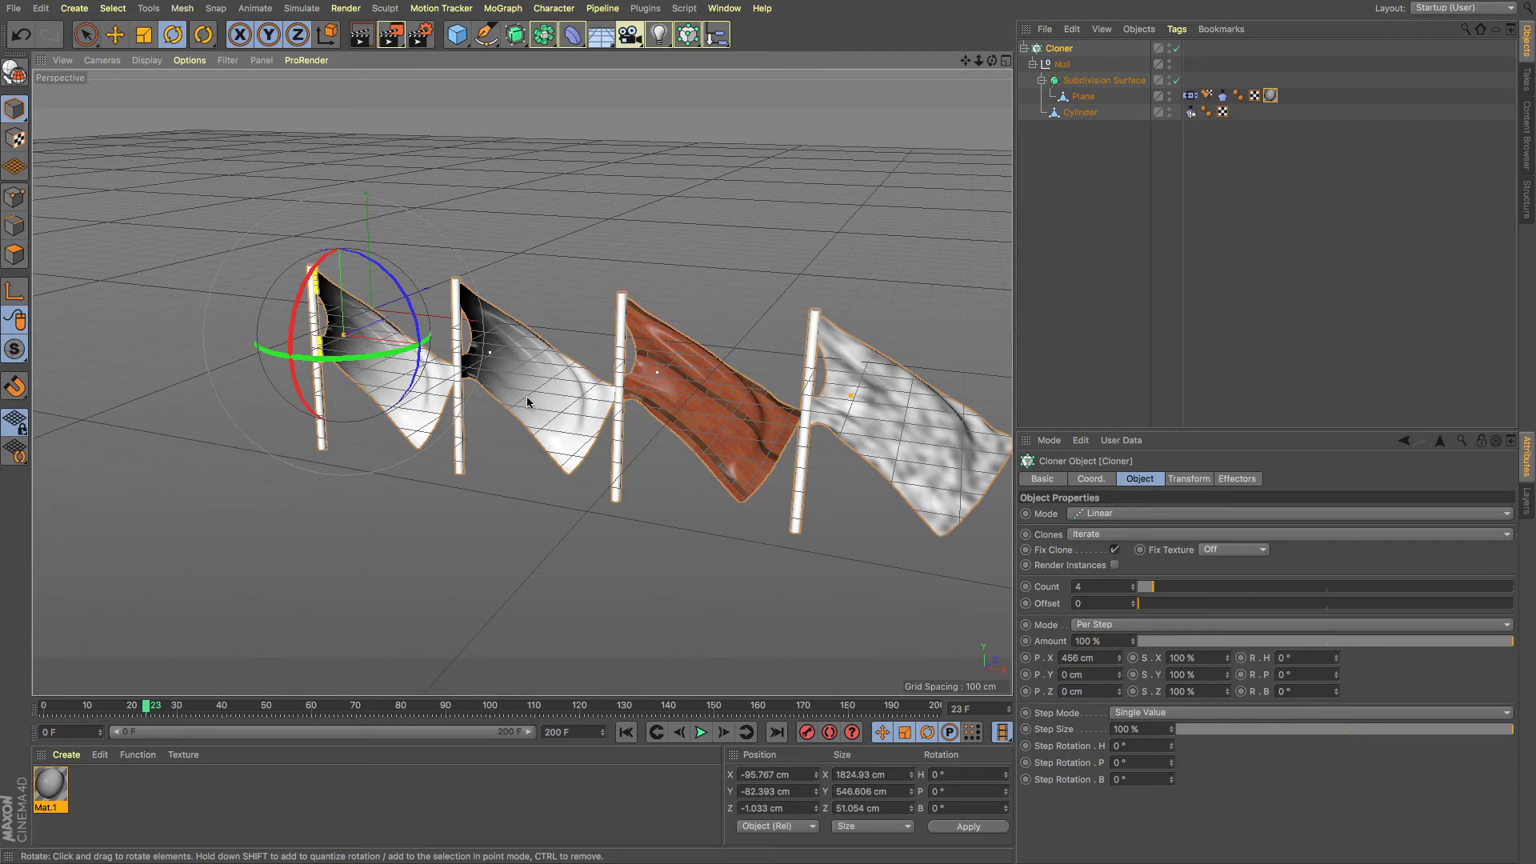
drag(965, 60, 1151, 510)
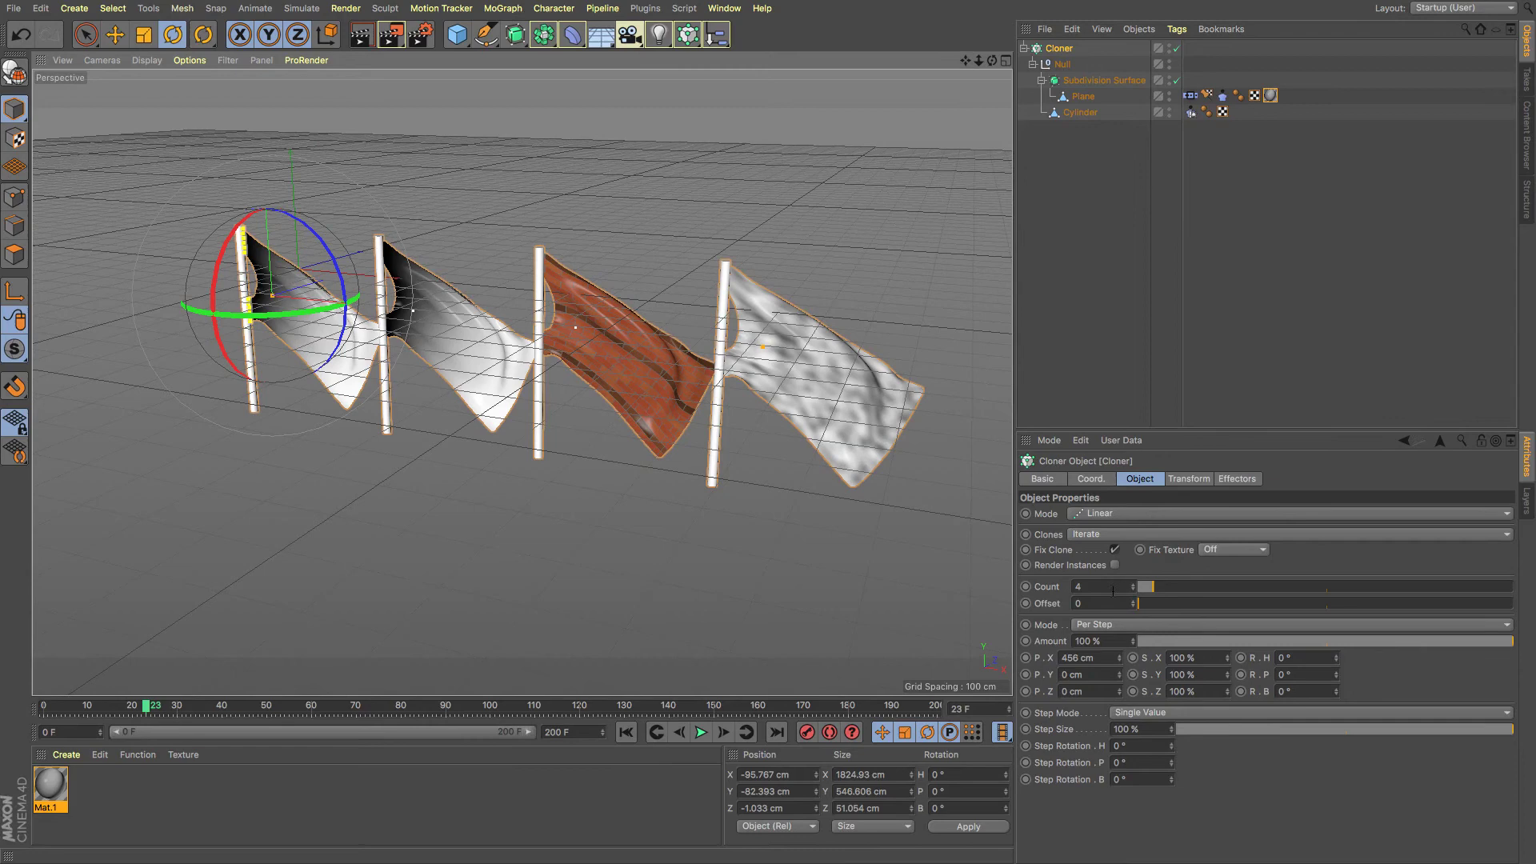
drag(1154, 592, 1161, 592)
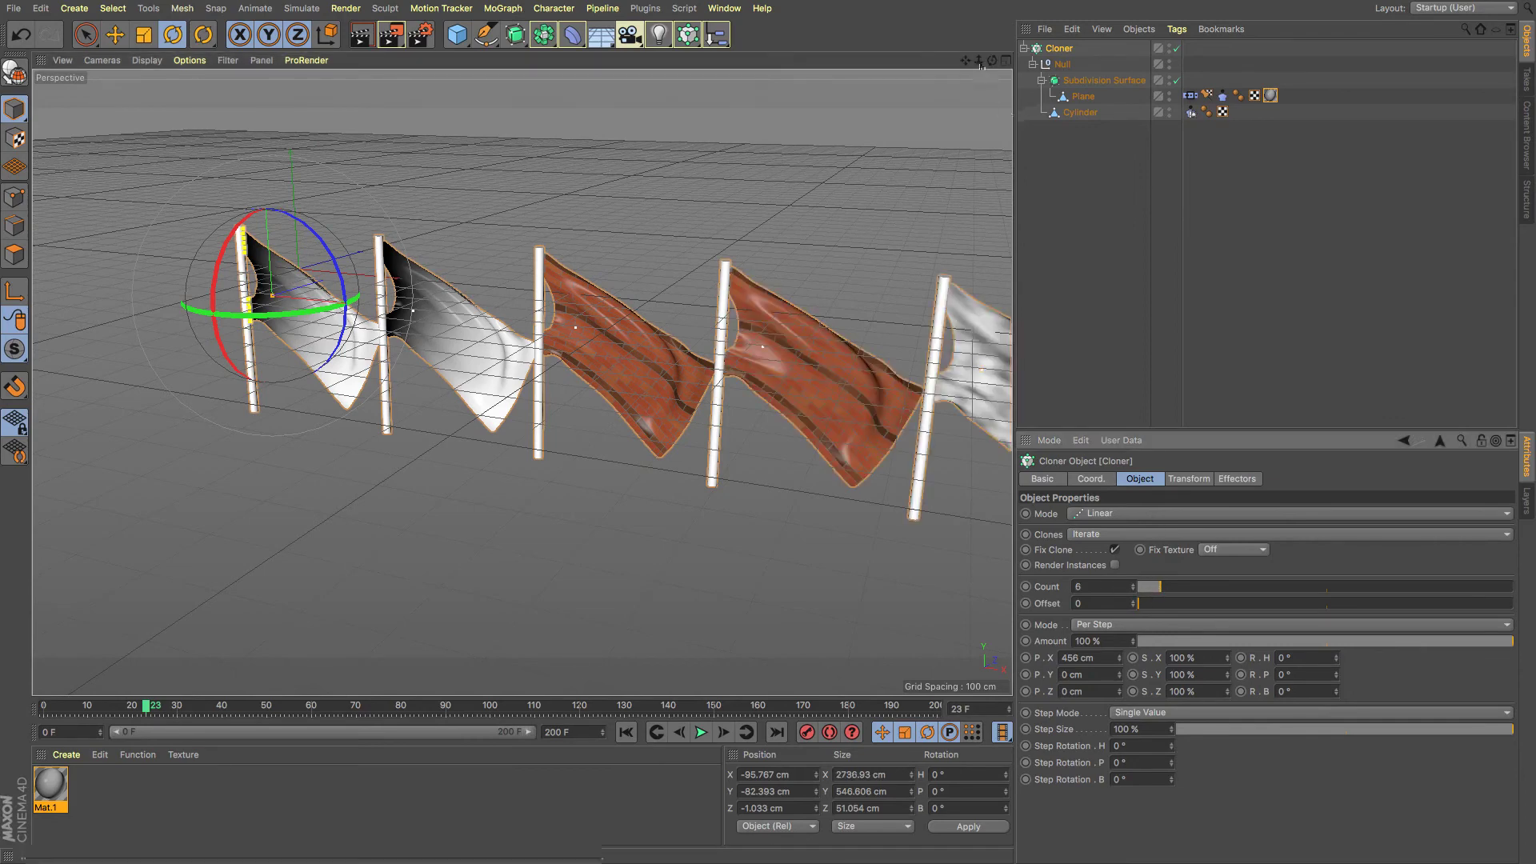
drag(977, 61, 770, 302)
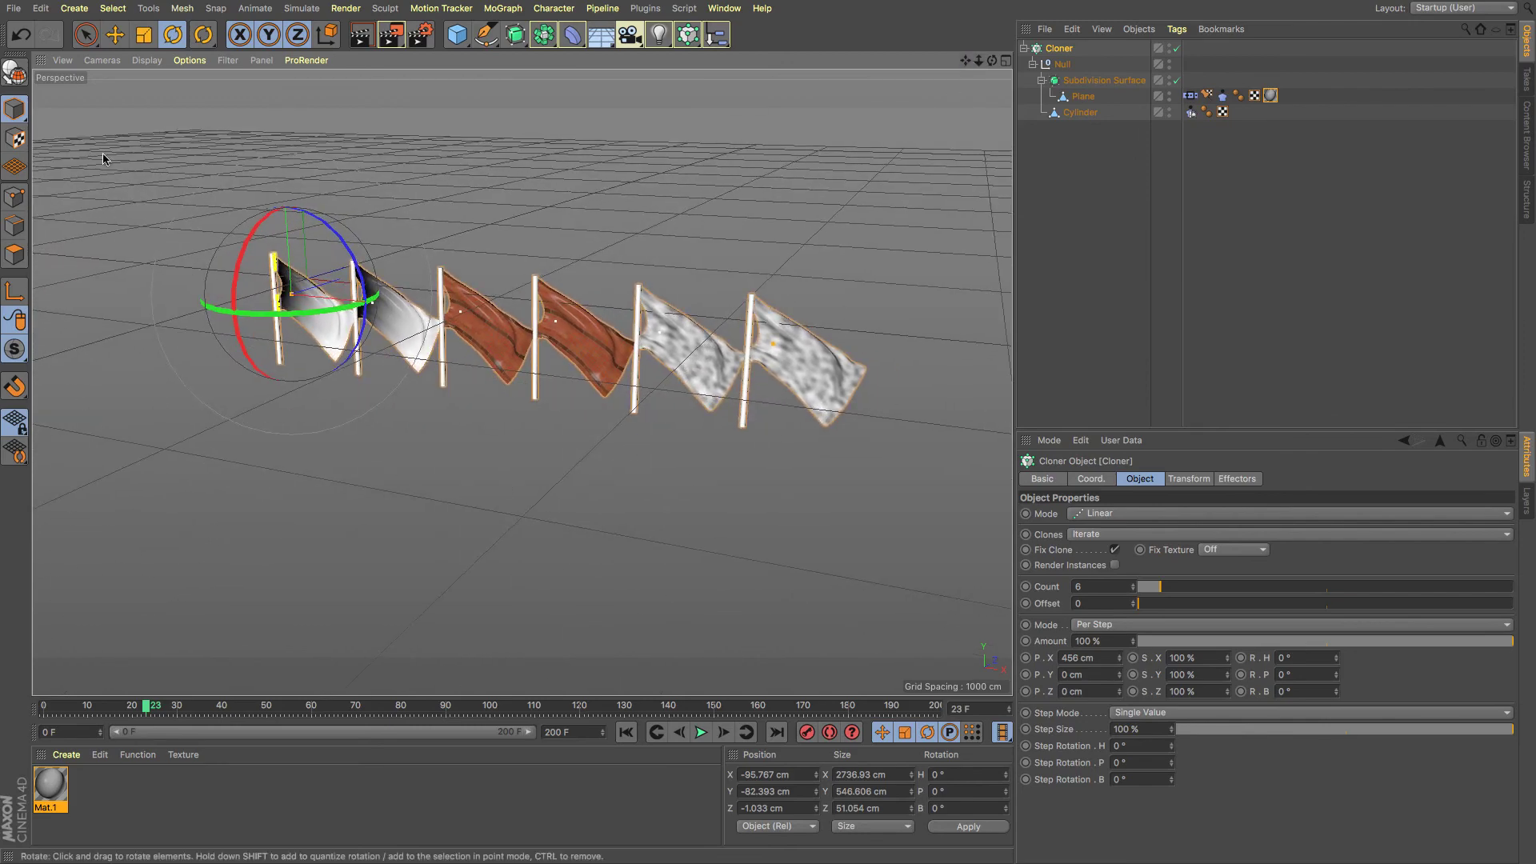
- Rewind to the first frame and play the six-flag animation
click(625, 731)
click(700, 732)
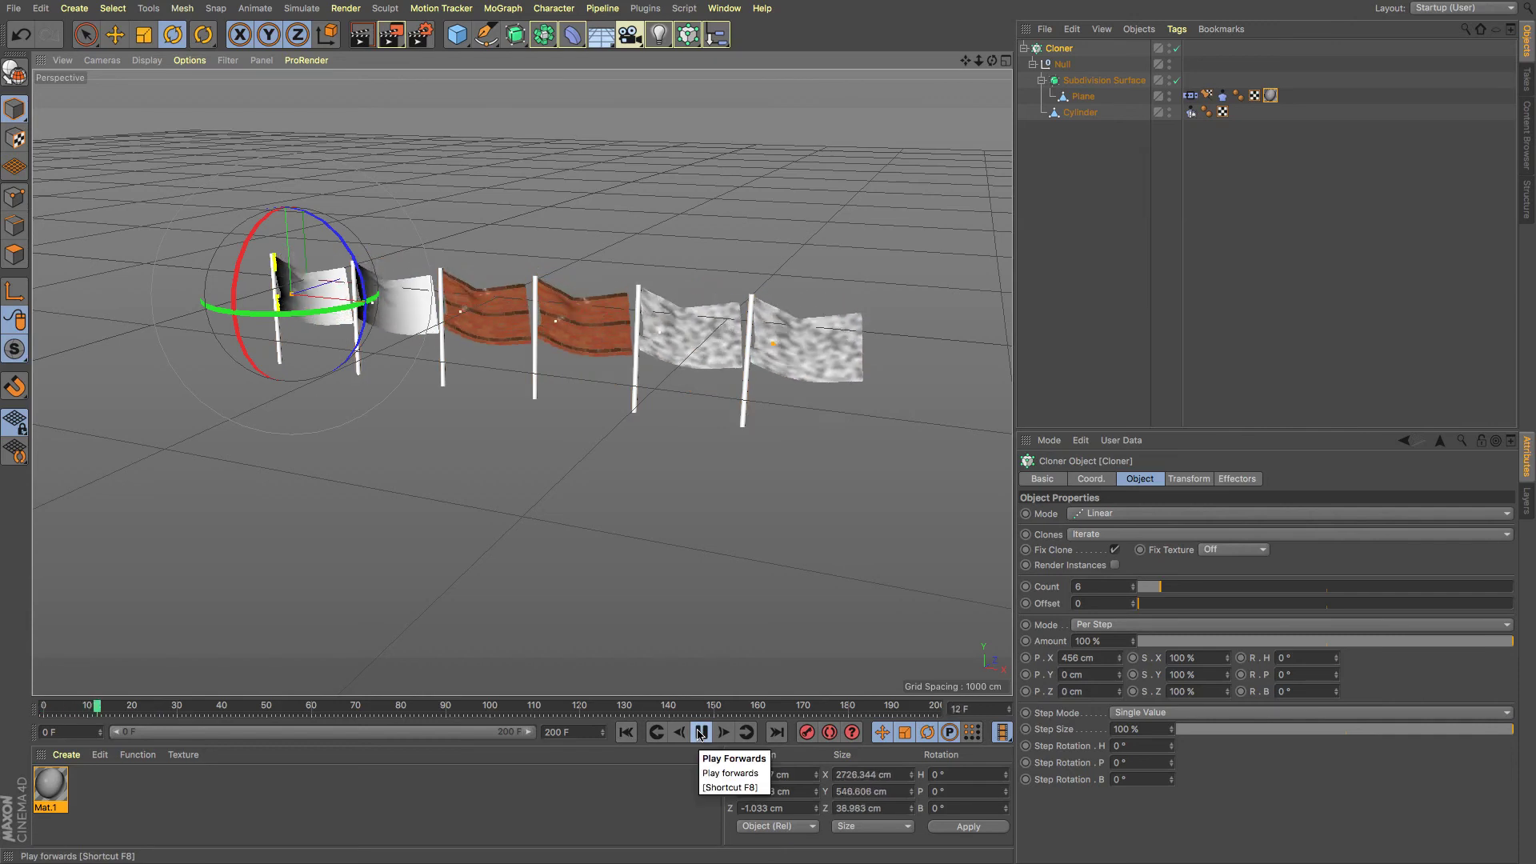